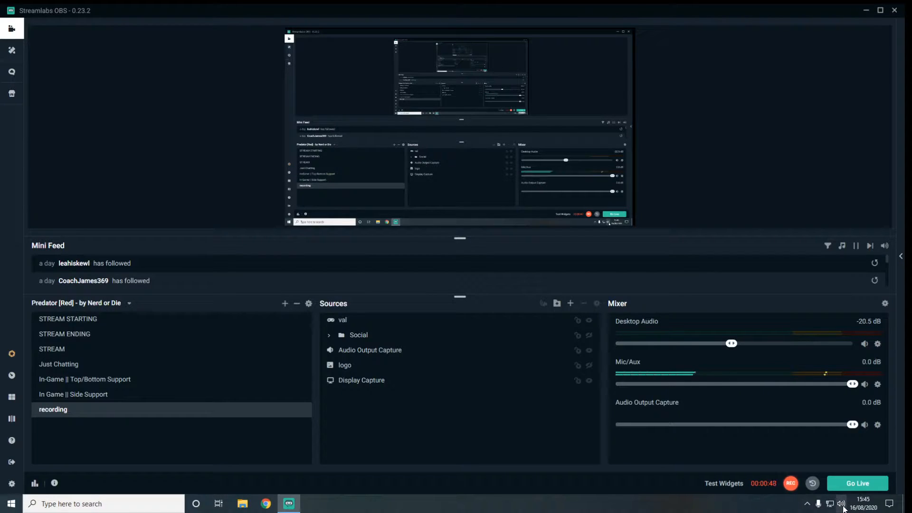
- Open the Windows Sound control panel from the system sound settings and show the recording devices
right_click(842, 505)
mouse_move(850, 466)
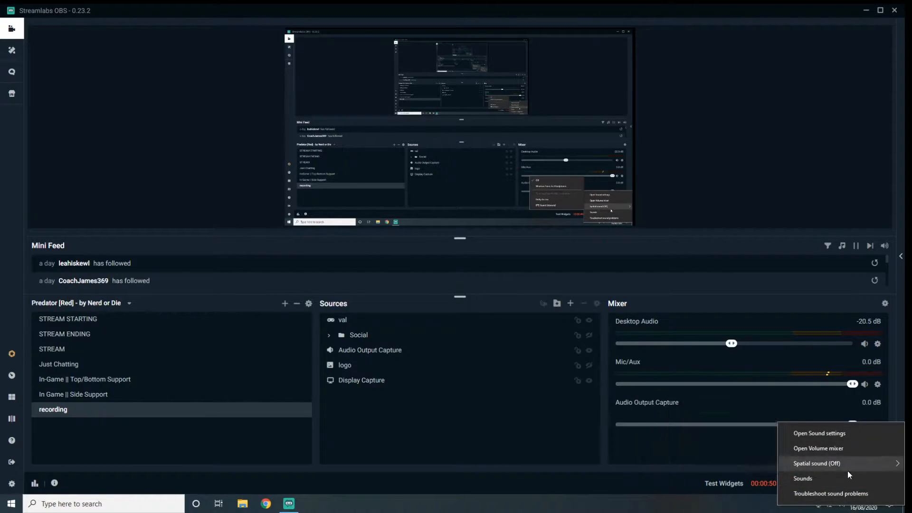
click(860, 437)
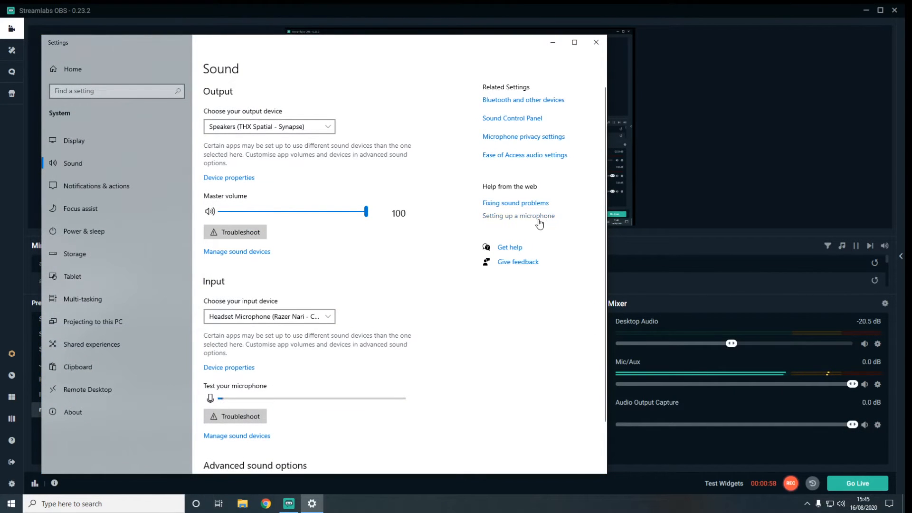
click(523, 120)
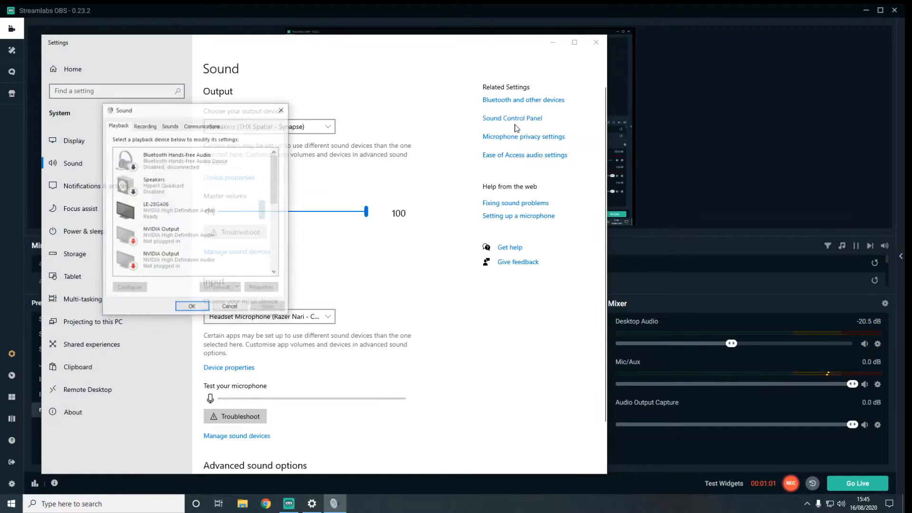
click(148, 127)
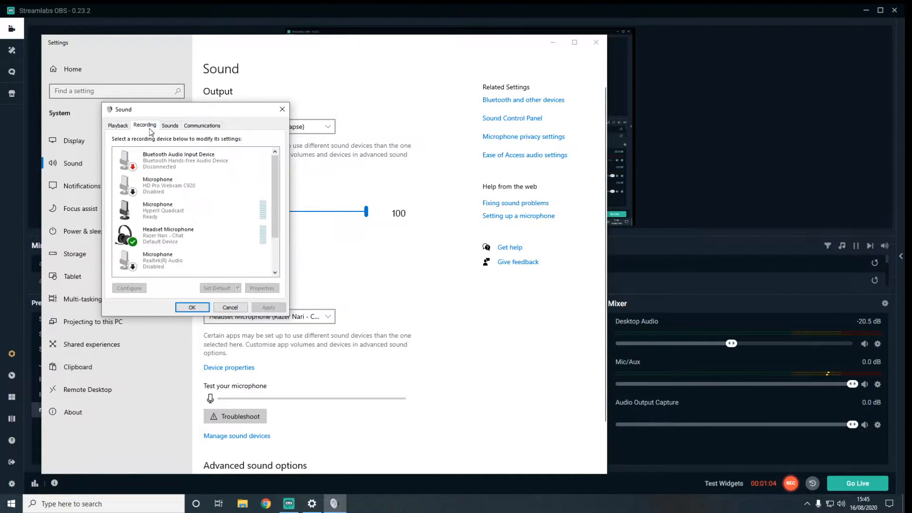
- Set the HyperX Quadcast microphone's level to 100, apply it and close the Windows sound windows
right_click(237, 216)
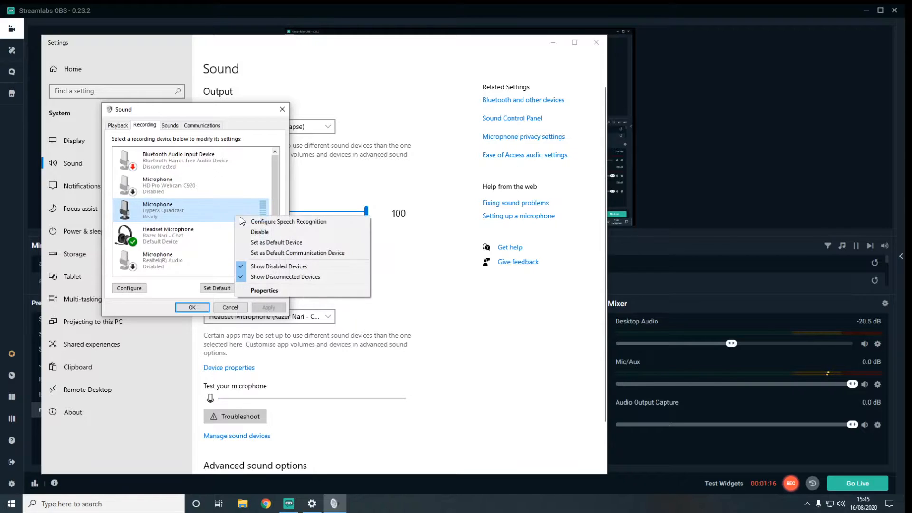
click(306, 286)
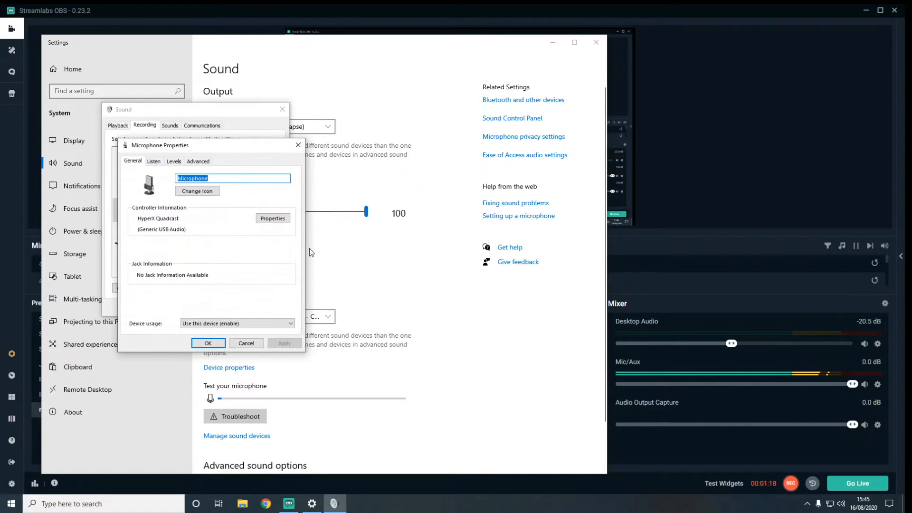
click(158, 162)
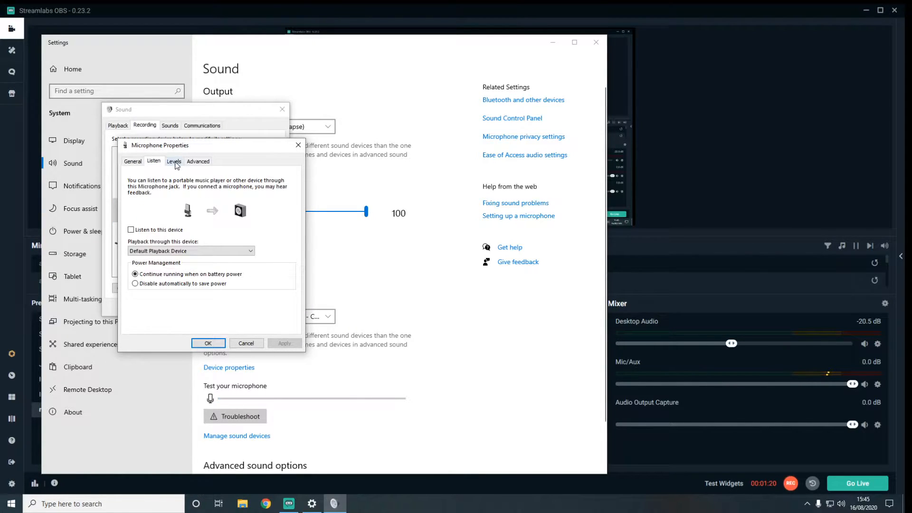
click(174, 161)
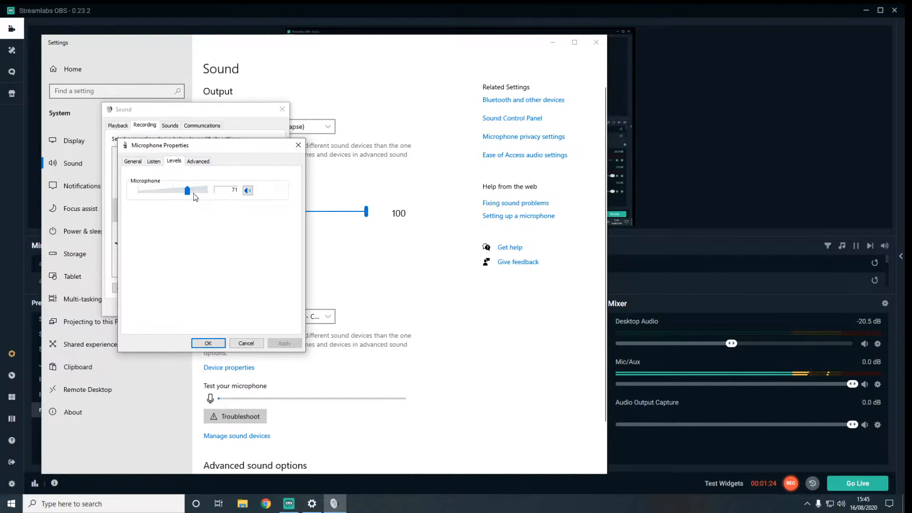
drag(188, 191, 215, 191)
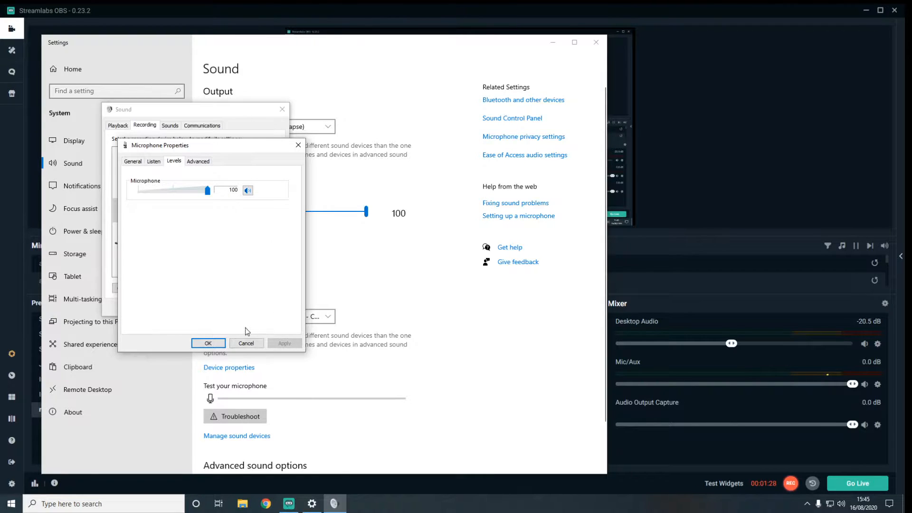
click(209, 343)
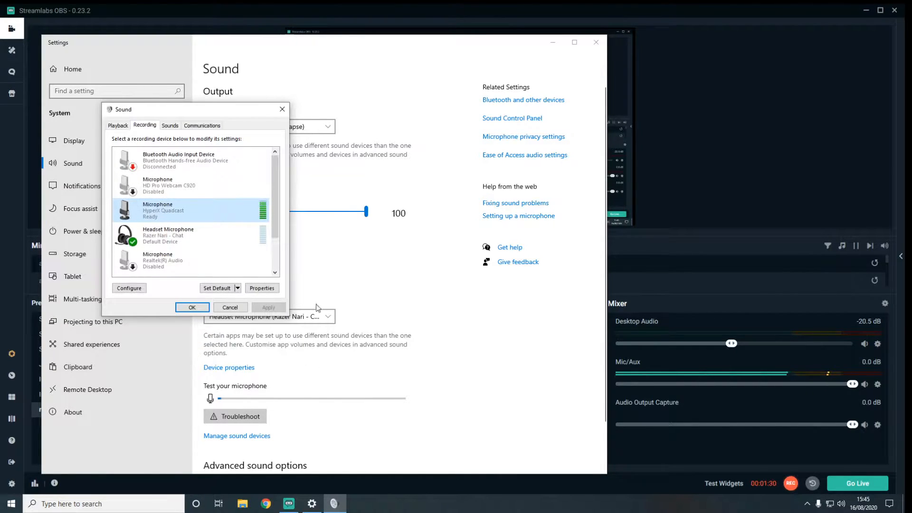
click(282, 110)
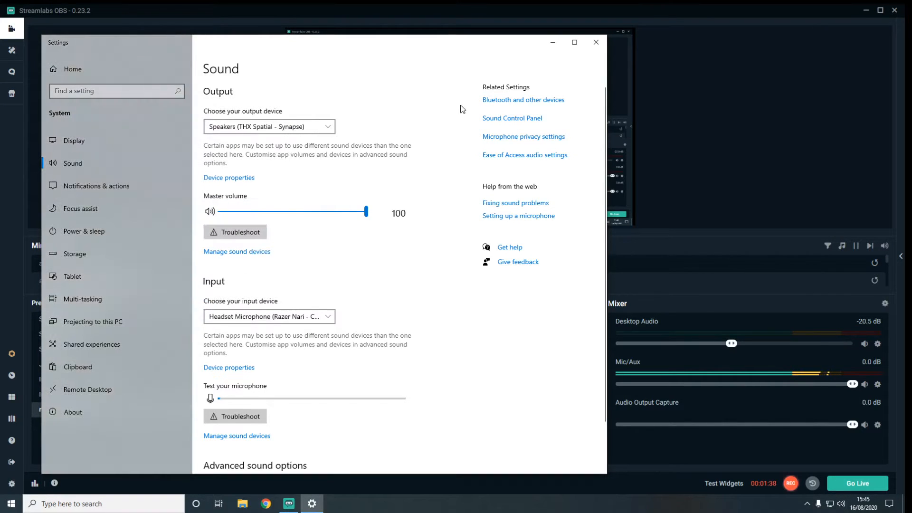
click(596, 41)
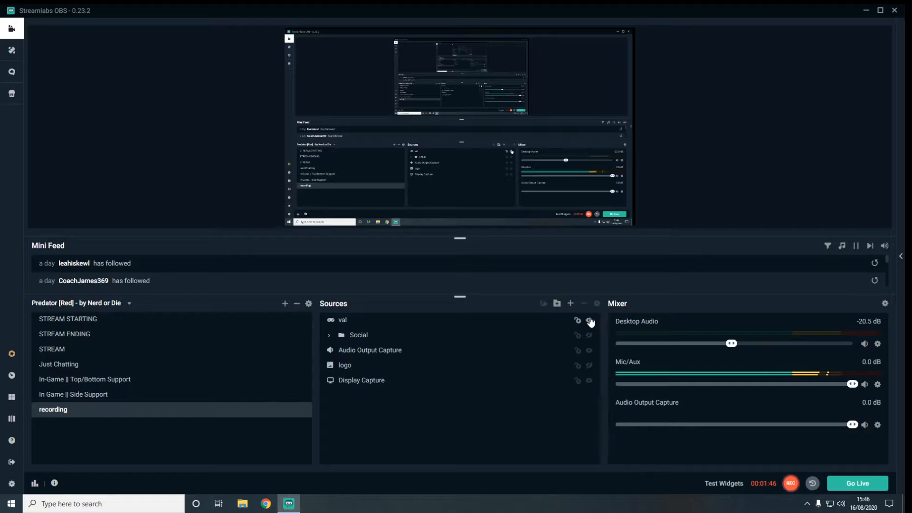
- Review the settings of each Mic/Aux filter: Gain, Noise Suppression, Expander, Compressor, Limiter and Noise Gate
click(878, 386)
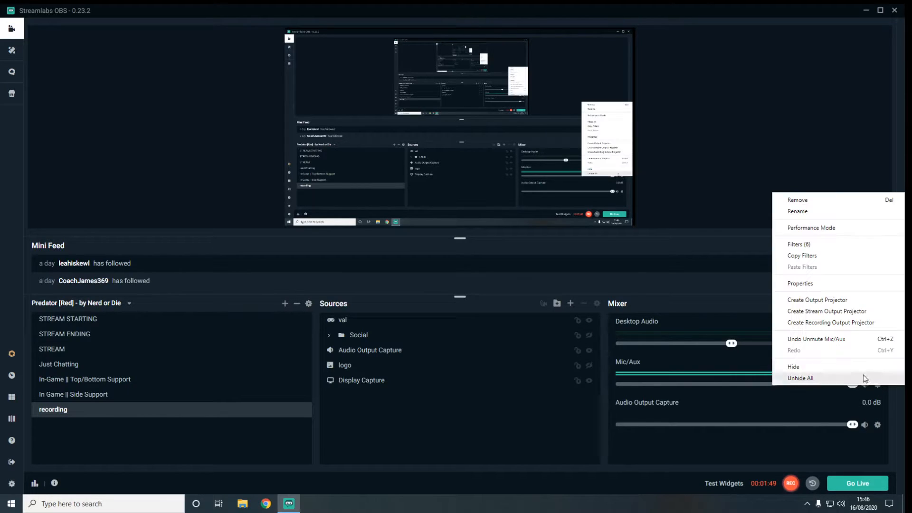
click(814, 245)
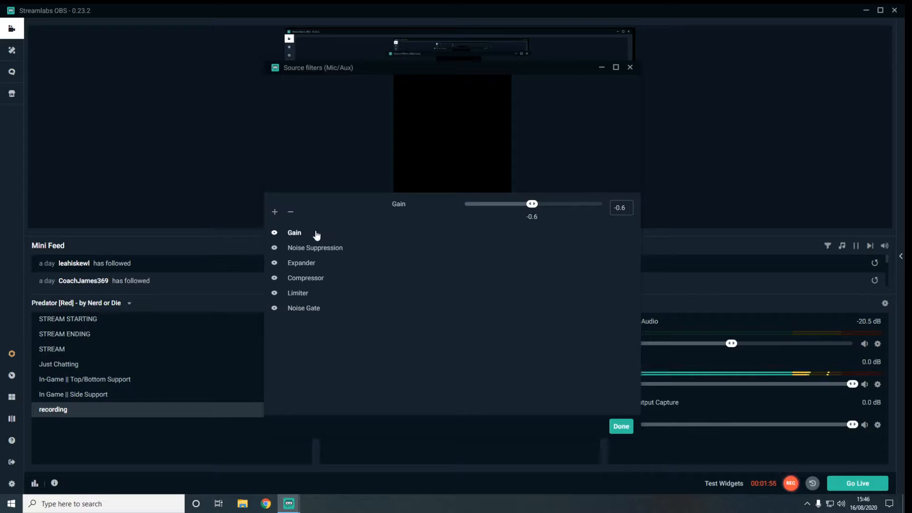
click(321, 252)
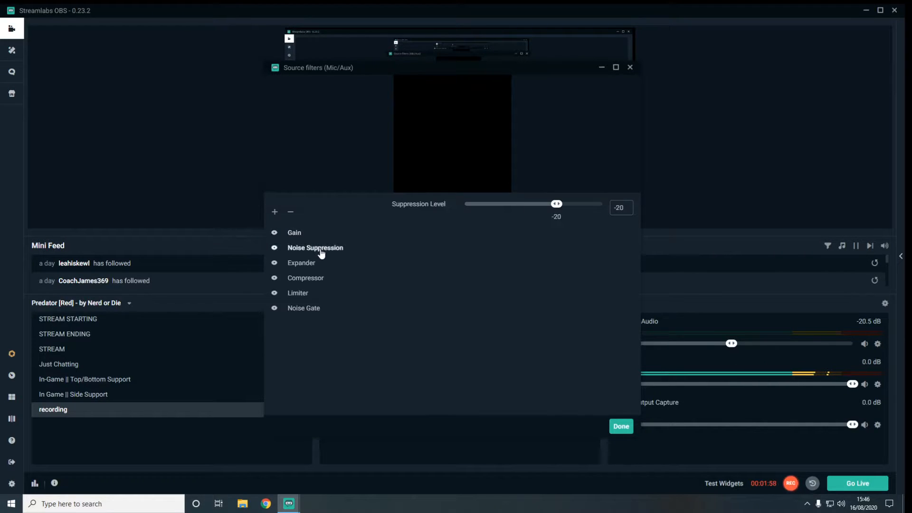
click(315, 264)
click(319, 278)
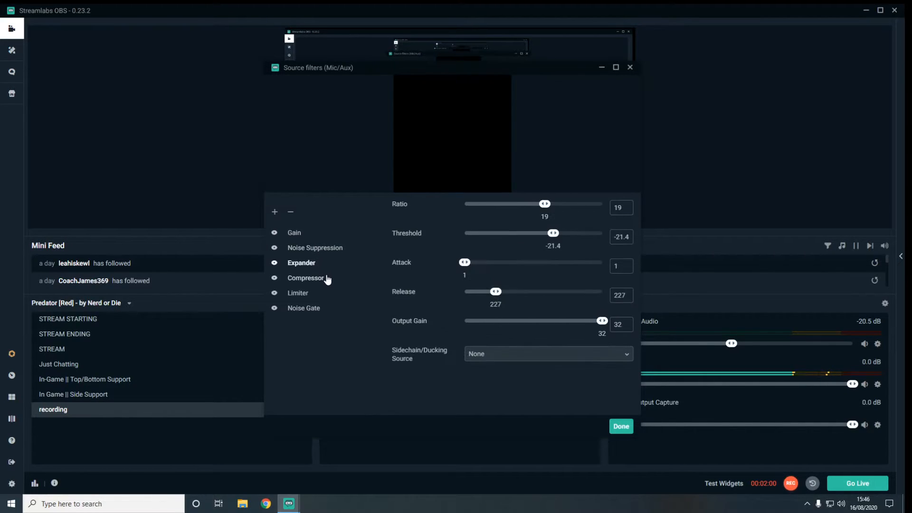
click(320, 295)
click(306, 308)
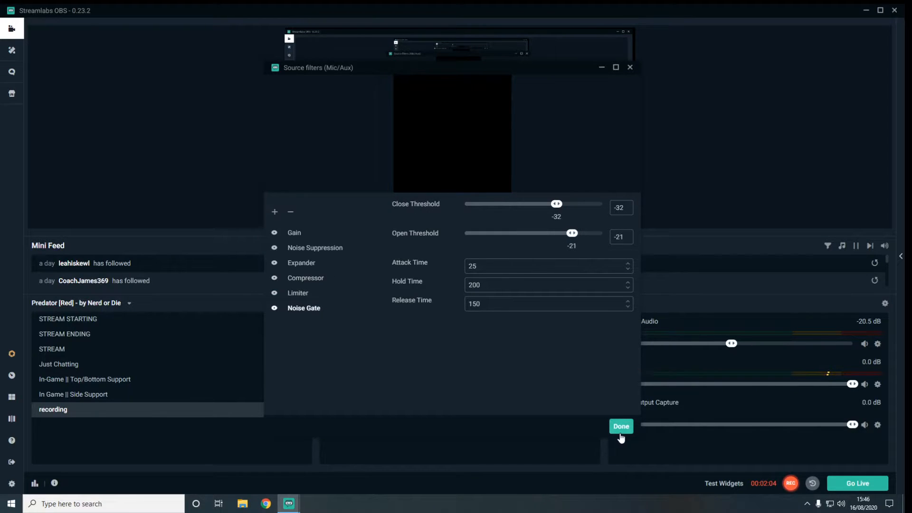
click(620, 426)
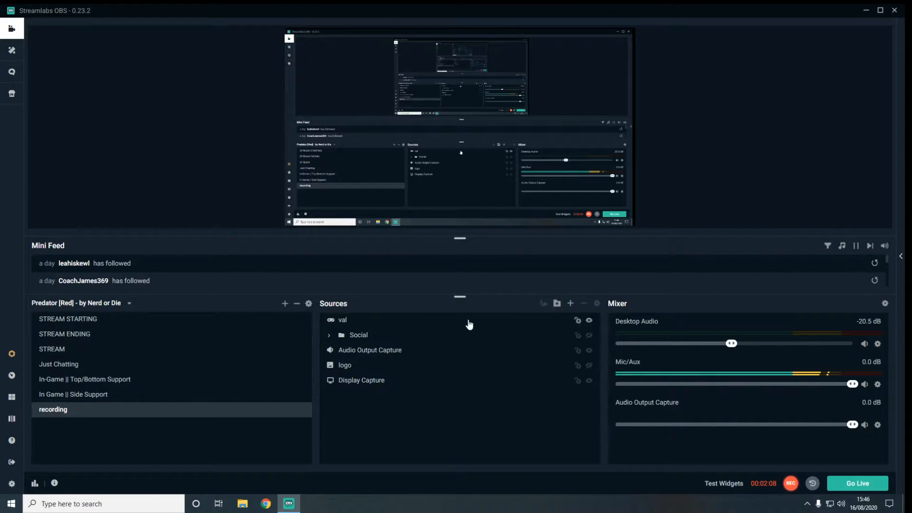
- Add a new Audio Input Capture source named Audio Input Capture (1) to the recording scene, using the Default device
click(570, 304)
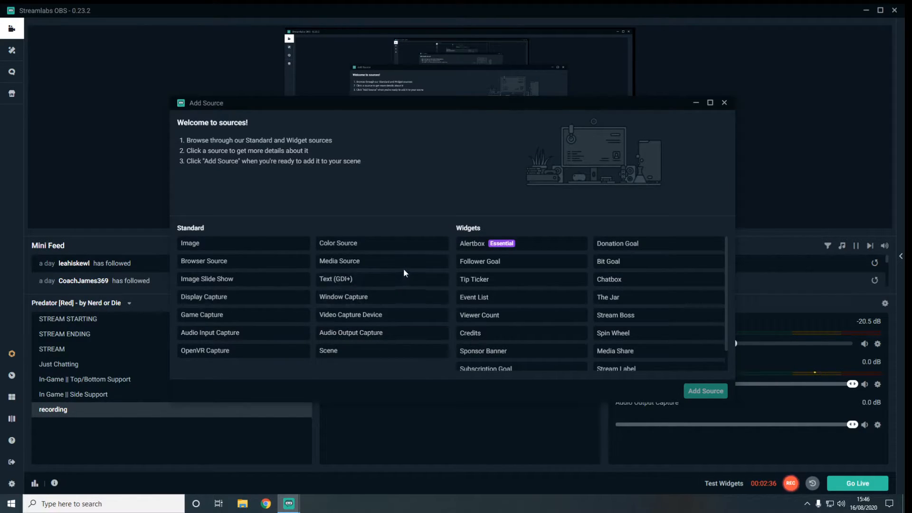
click(257, 332)
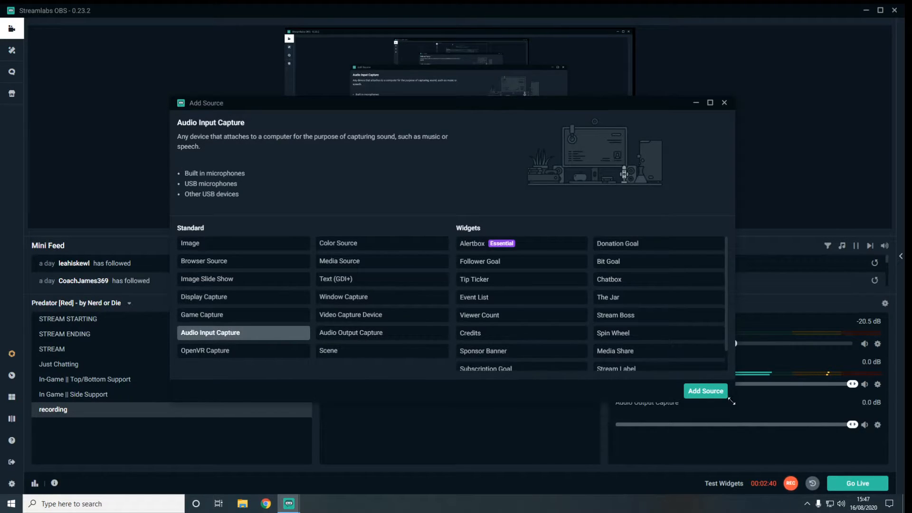
click(706, 391)
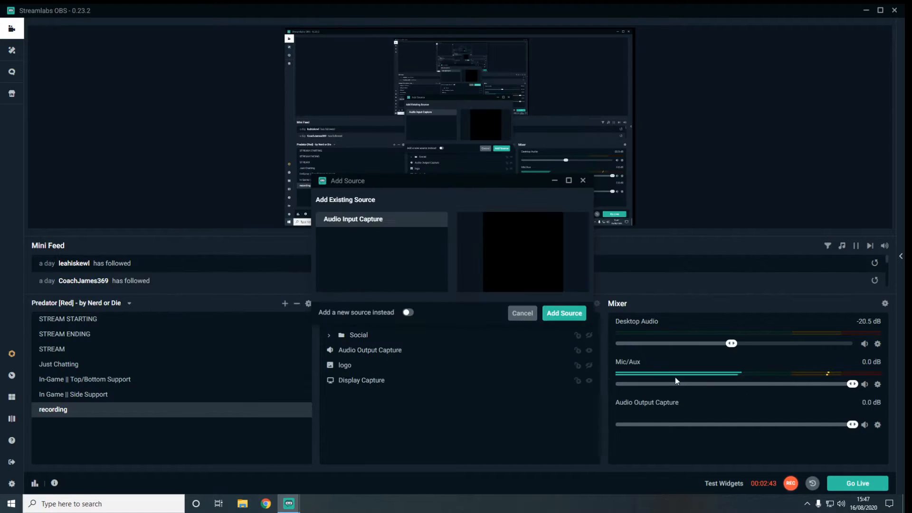
click(409, 312)
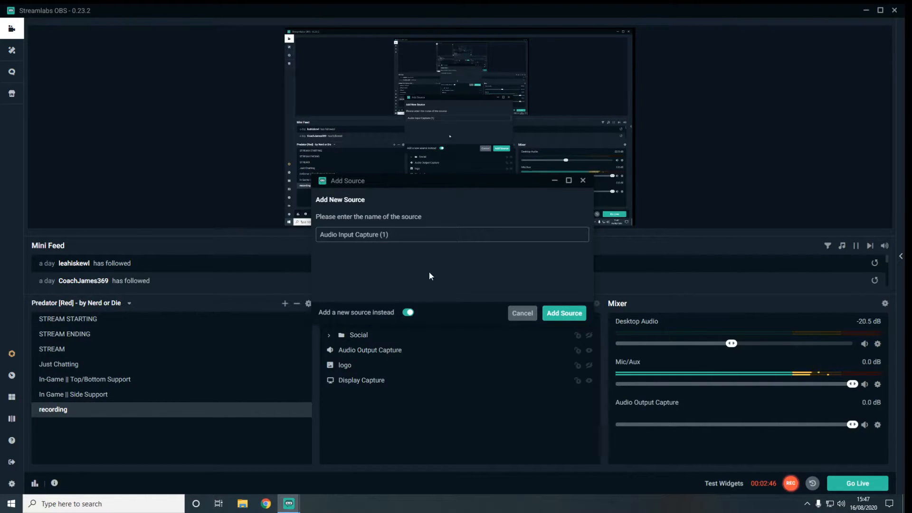
click(435, 241)
key(ctrl+a)
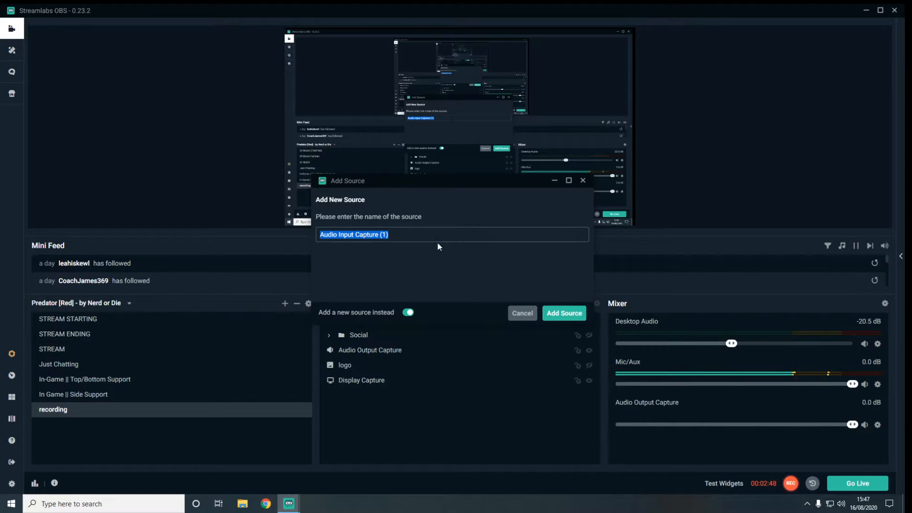
click(572, 313)
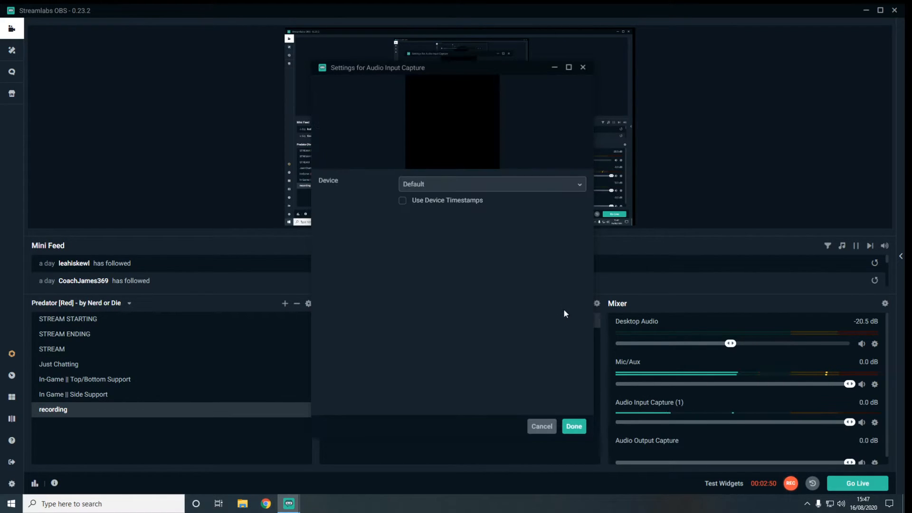
click(574, 427)
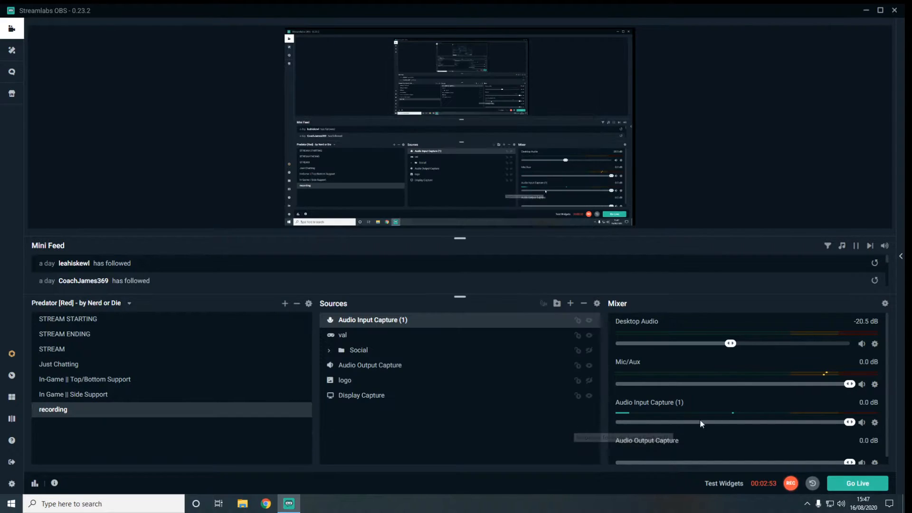
- Alternate muting between Mic/Aux and Audio Input Capture (1), leaving Mic/Aux muted and Audio Input Capture (1) unmuted
click(862, 384)
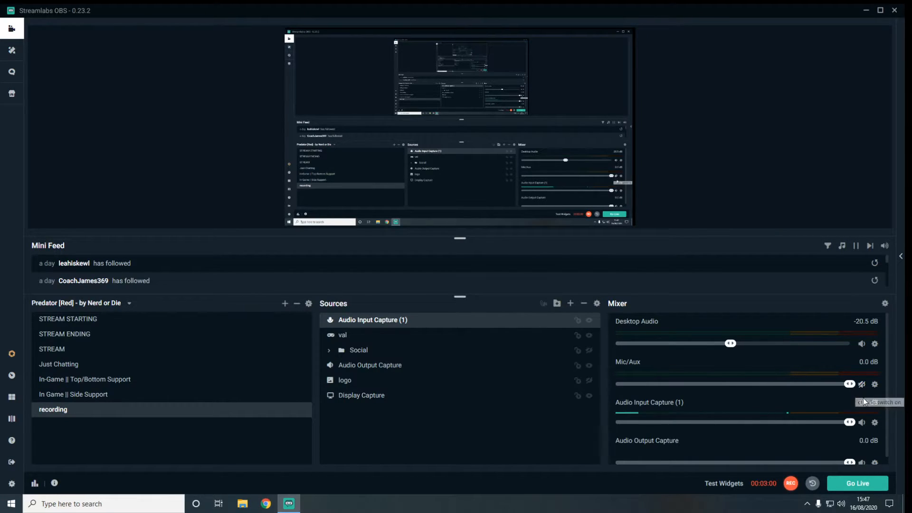
click(863, 423)
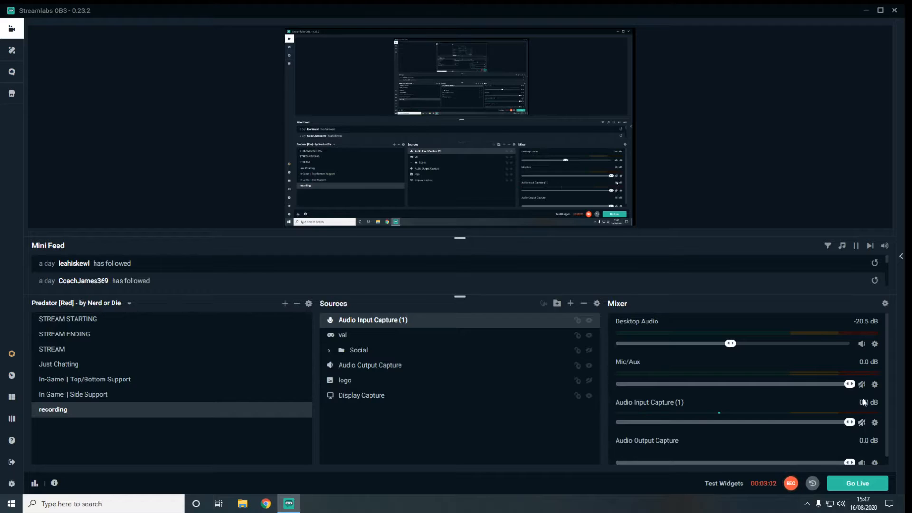
click(862, 386)
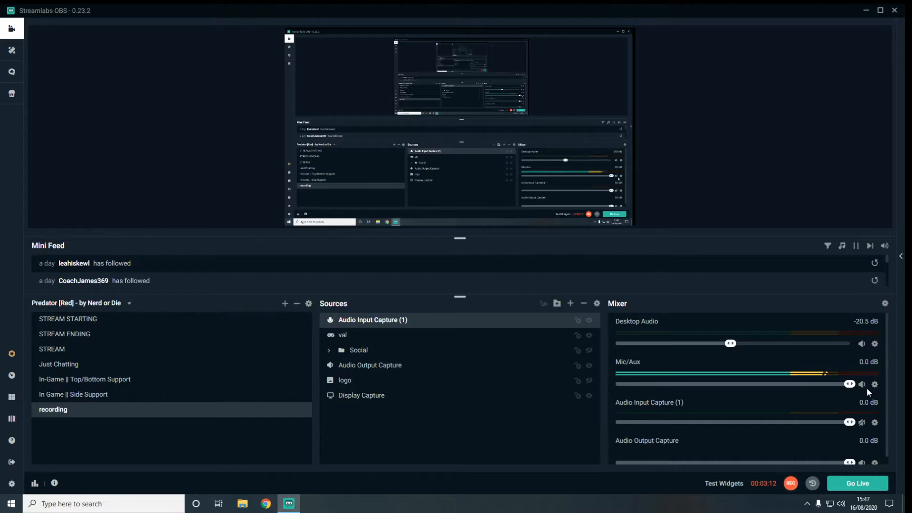
click(861, 385)
click(862, 423)
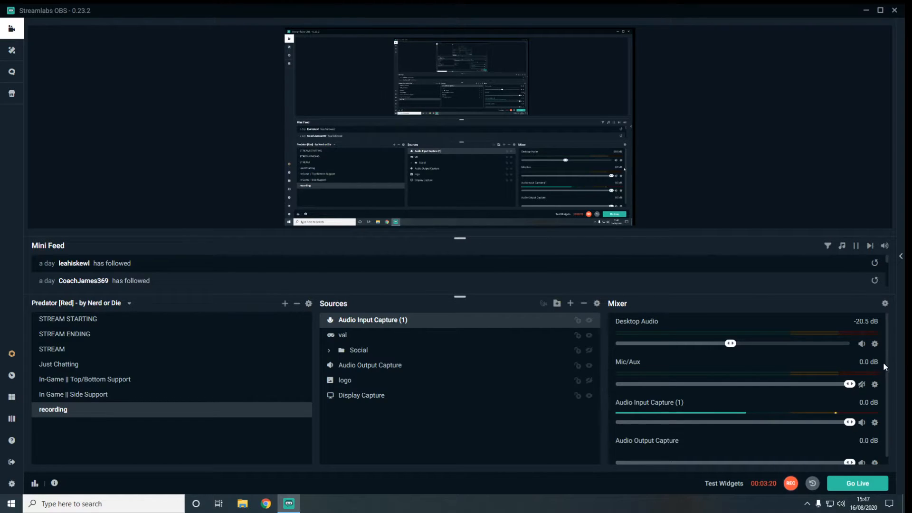
- Try Monitor Only (mute output) as audio monitoring for Audio Input Capture (1), return it to Monitor Off and close the advanced audio settings
click(884, 303)
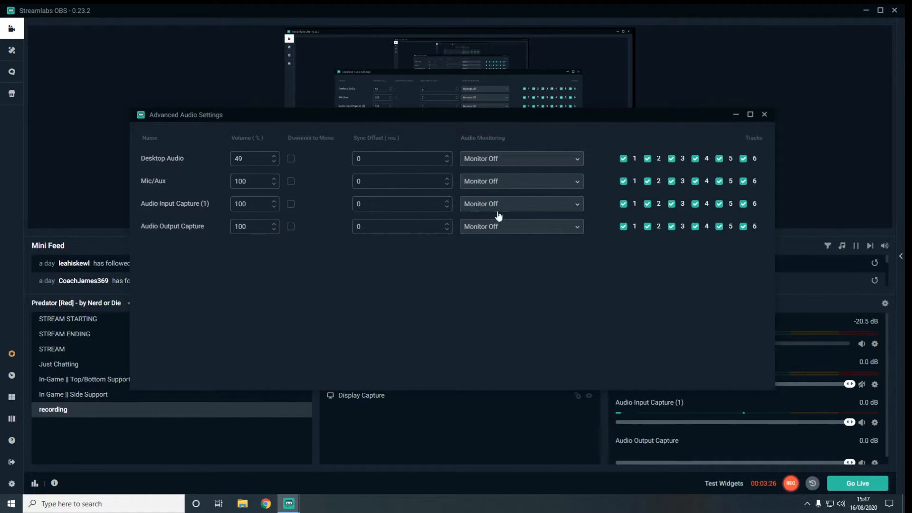
click(517, 207)
click(530, 211)
click(528, 235)
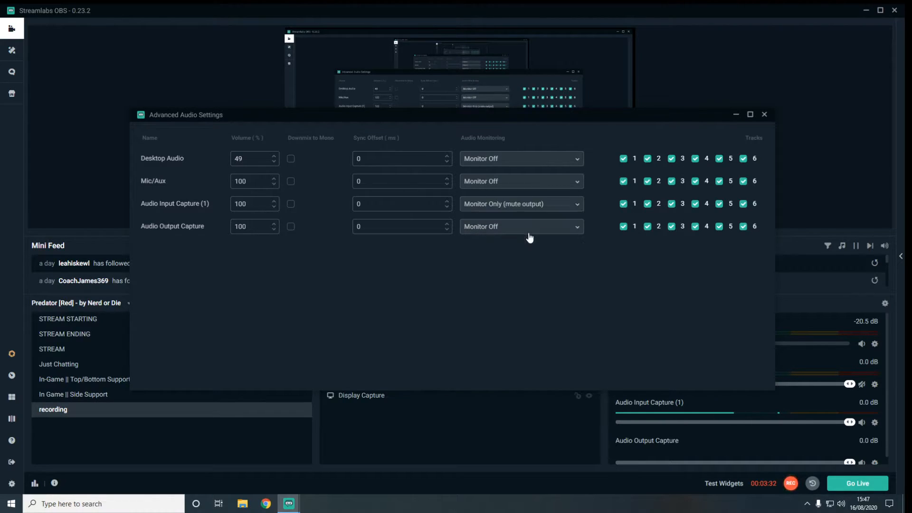
click(541, 209)
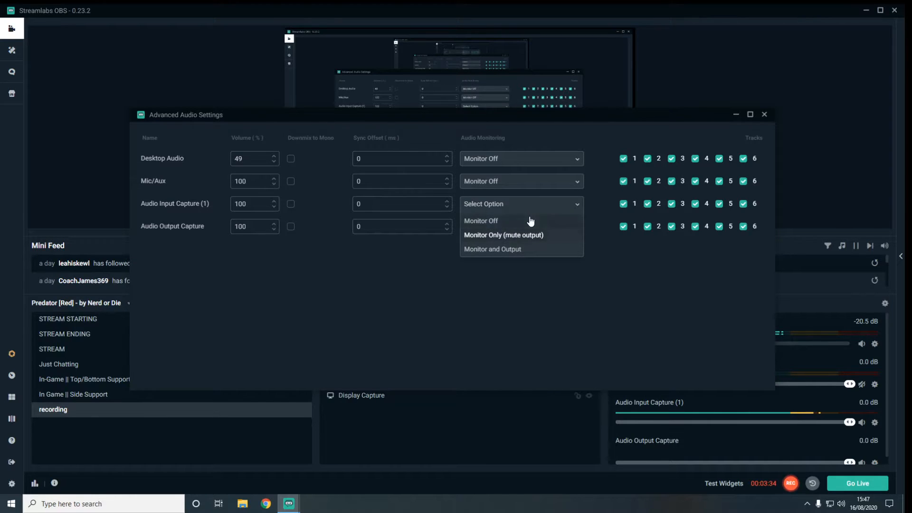
click(530, 221)
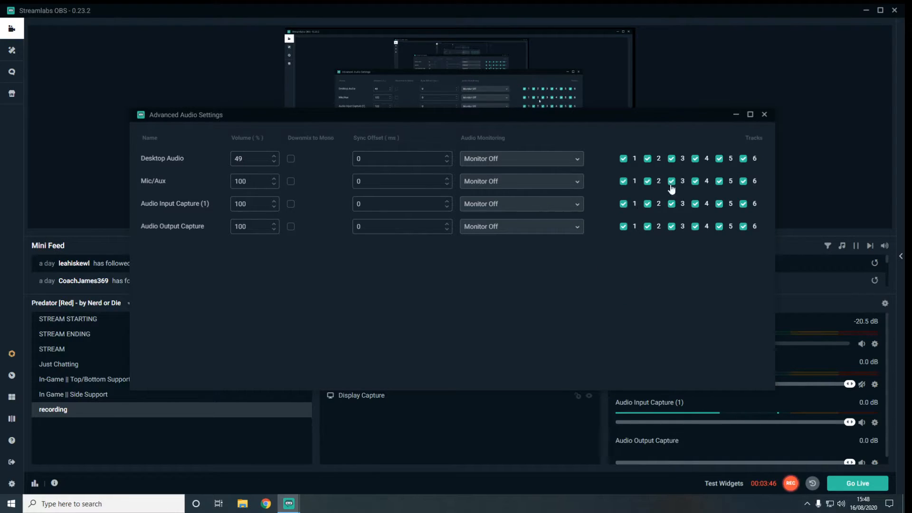
click(765, 115)
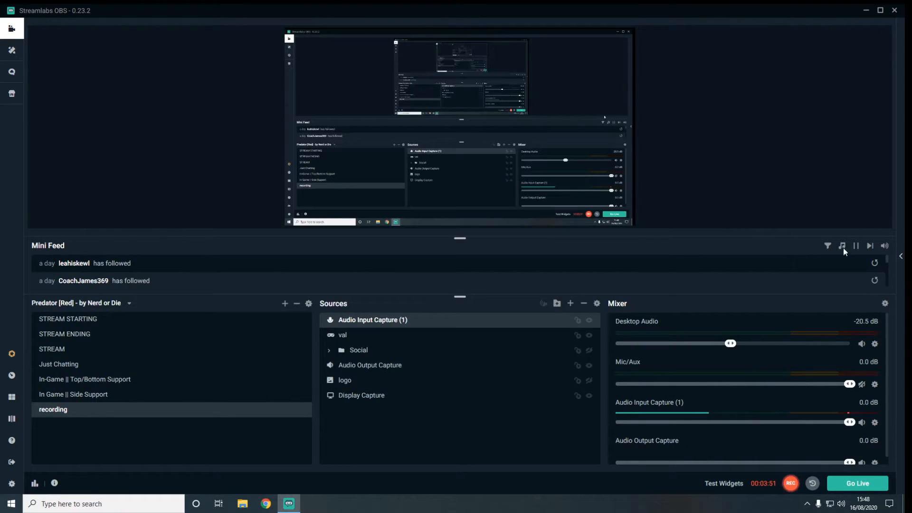
- Set the device of Audio Input Capture (1) to Microphone (HyperX Quadcast)
click(875, 422)
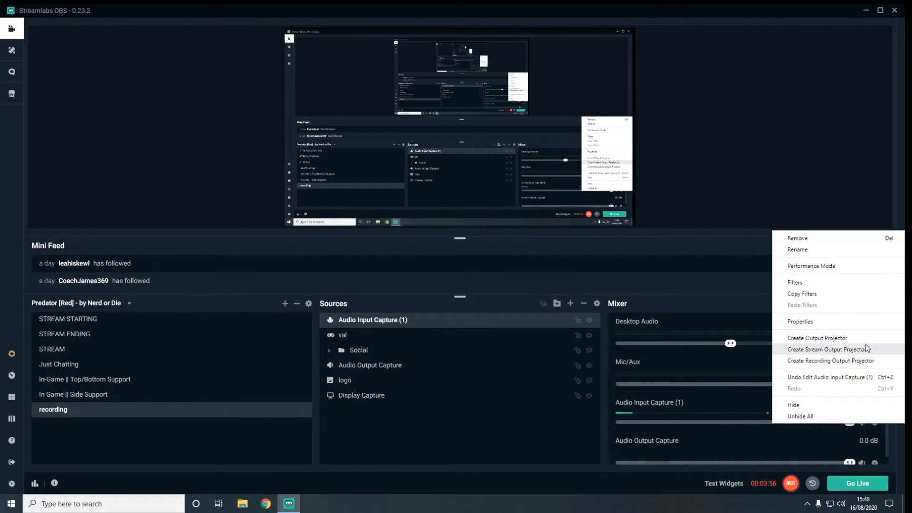
click(839, 317)
click(545, 184)
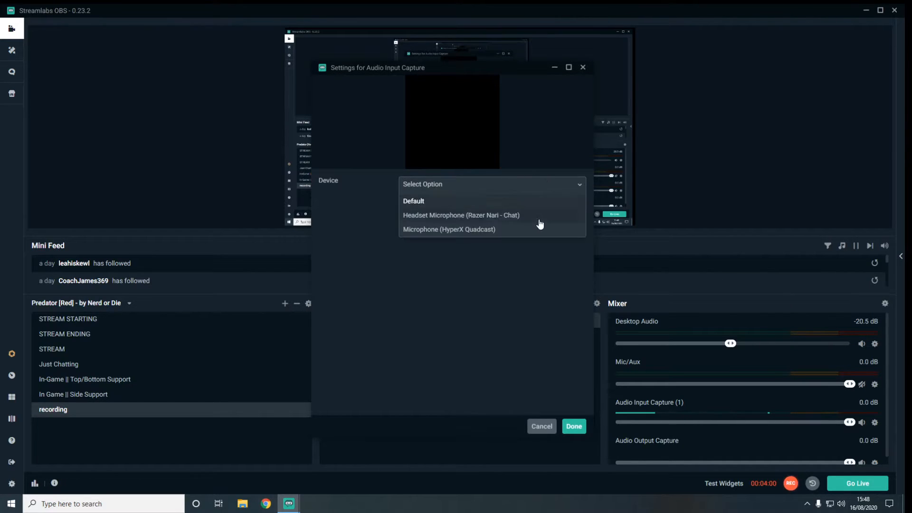
click(520, 230)
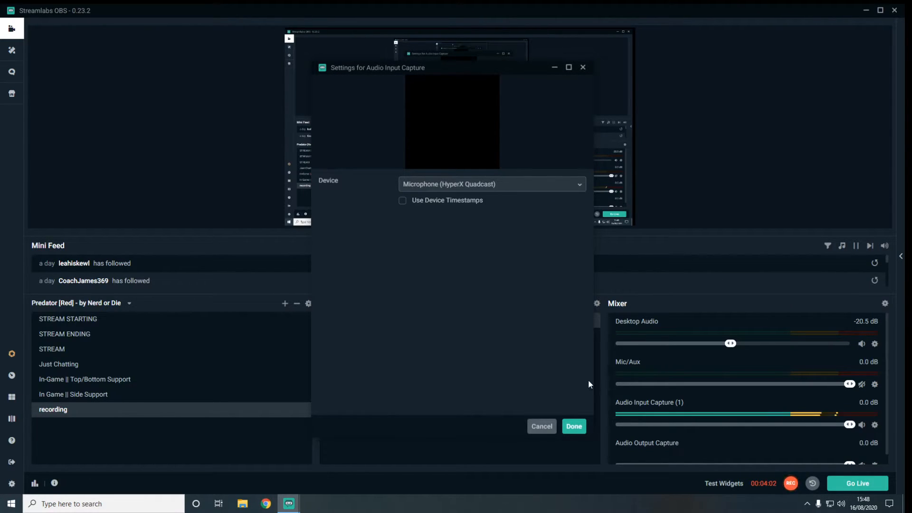
click(582, 426)
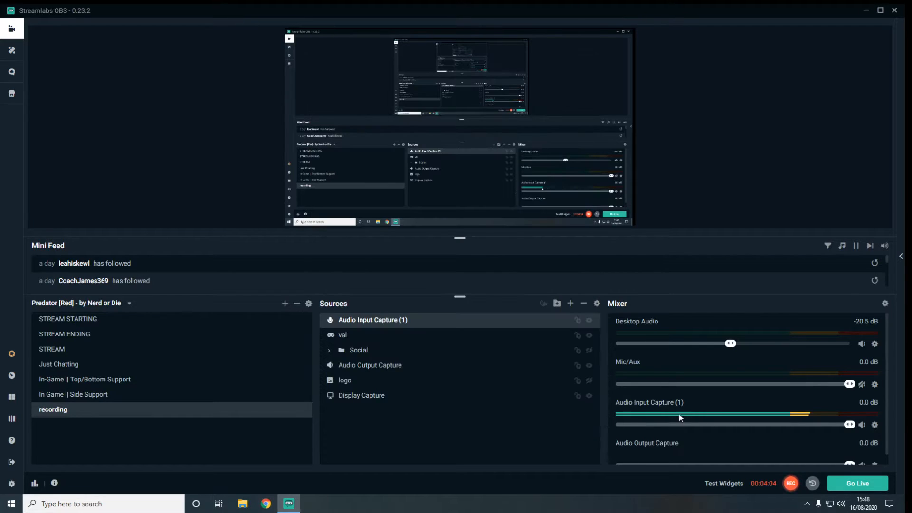
- Set the audio monitoring of Audio Input Capture (1) to Monitor and Output and close the advanced audio settings
click(884, 304)
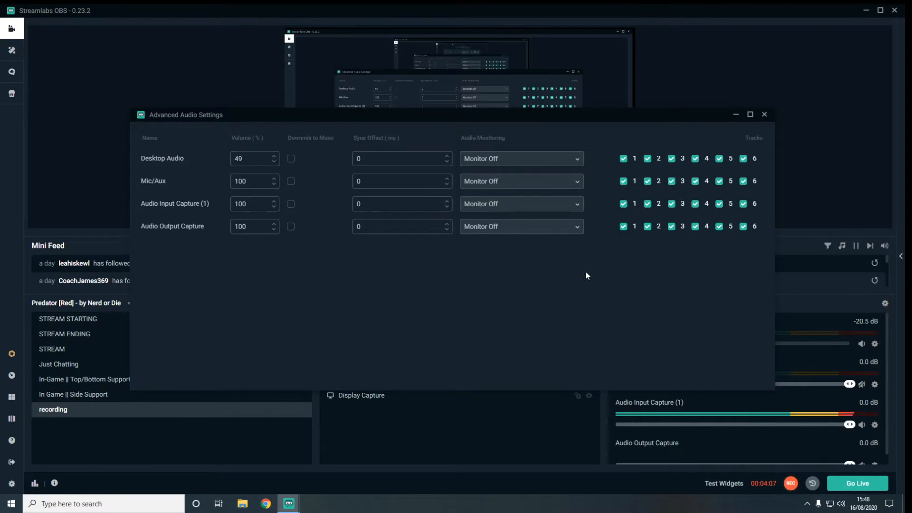
click(501, 214)
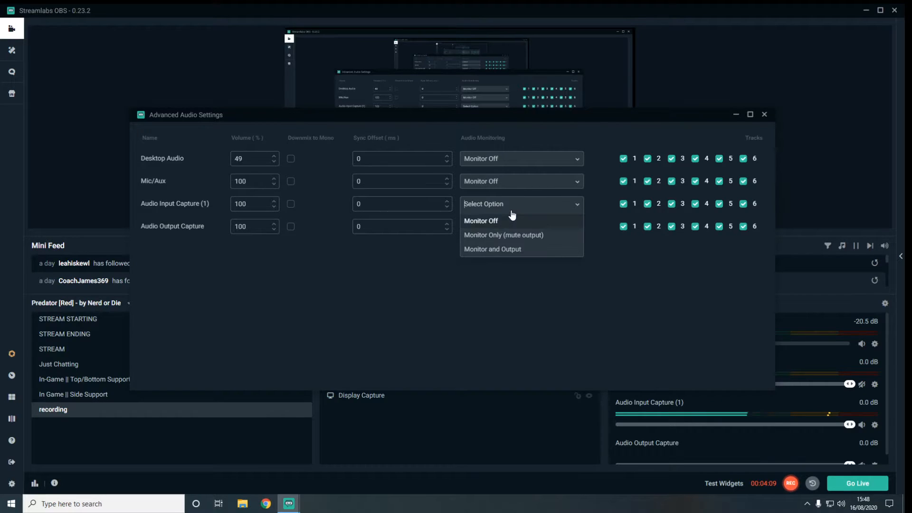
click(526, 250)
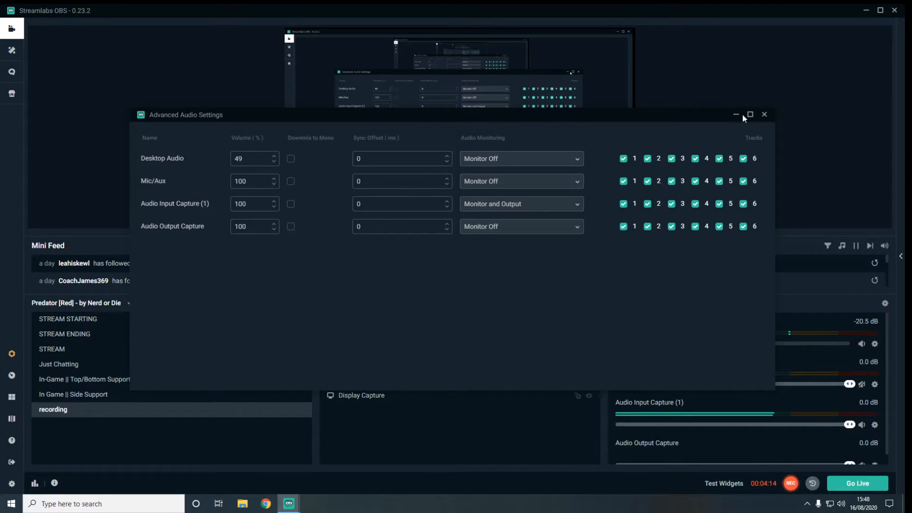
click(764, 114)
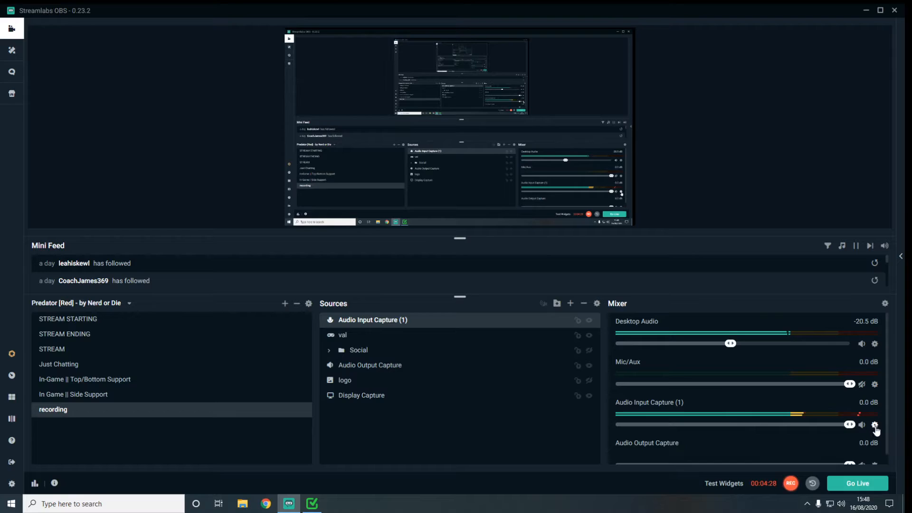
- Add a Gain filter to Audio Input Capture (1) and raise its gain to about 15.1
click(895, 358)
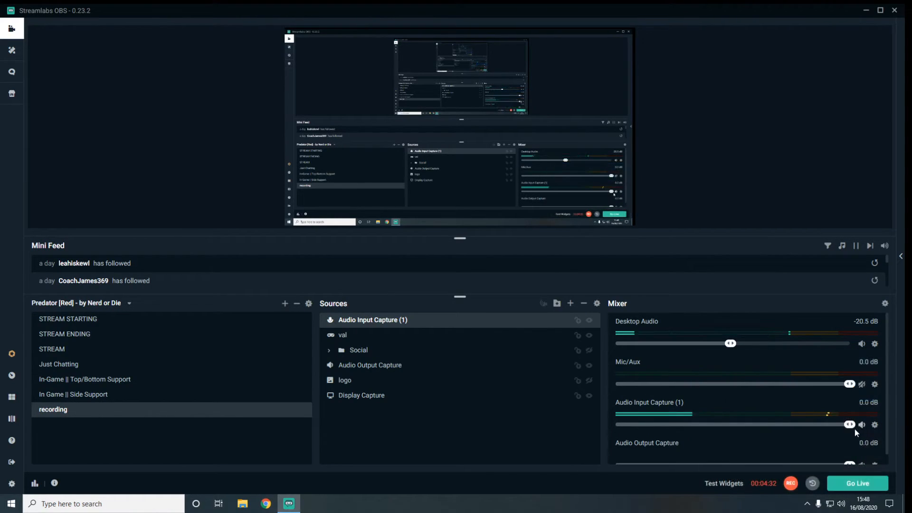
right_click(877, 426)
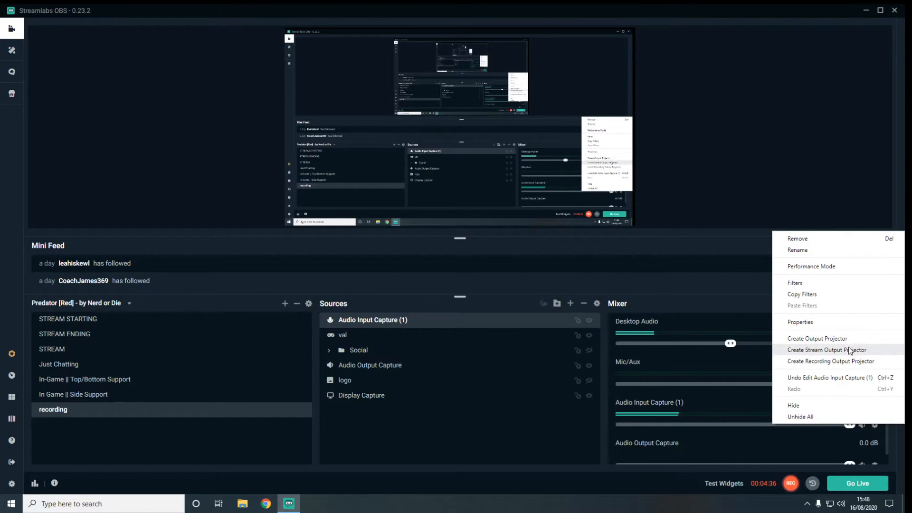
click(832, 284)
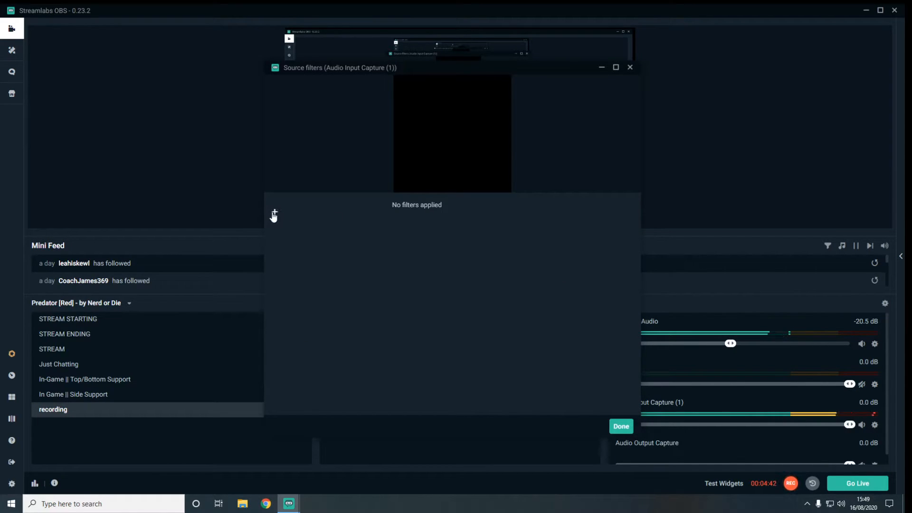
click(275, 212)
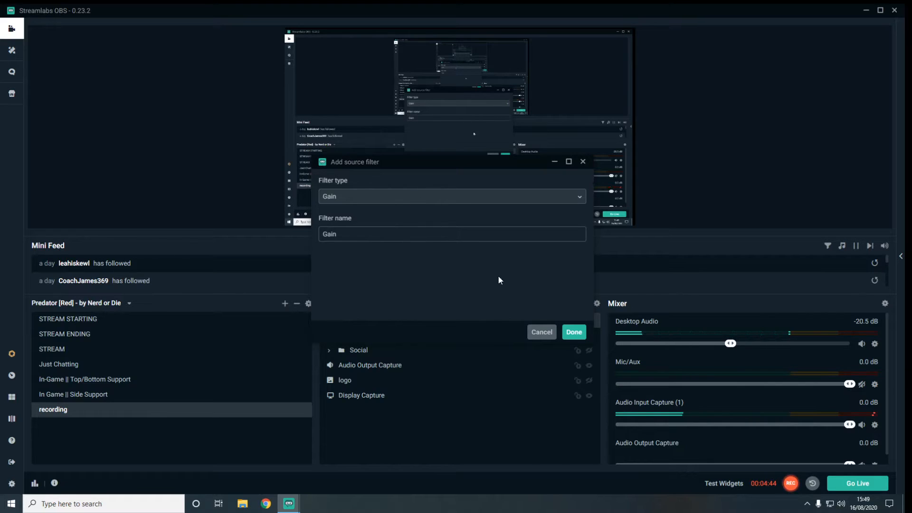
click(566, 336)
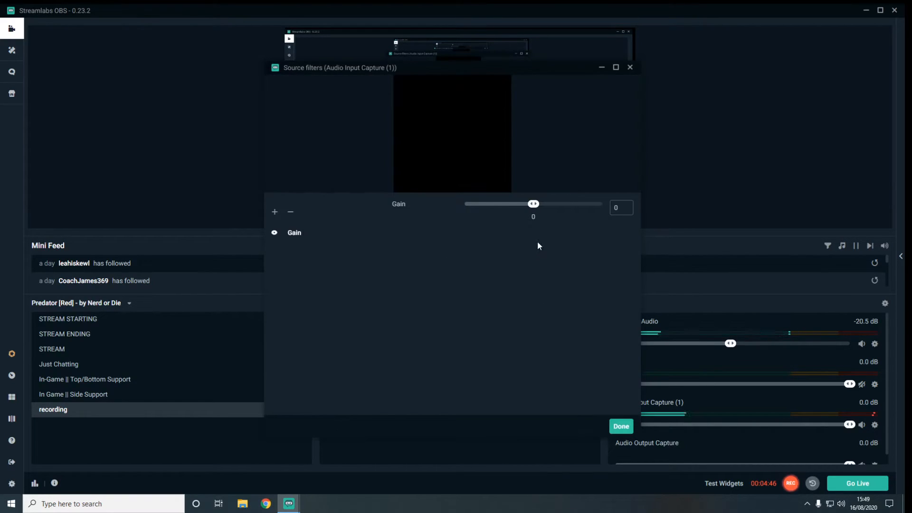
drag(534, 204, 568, 210)
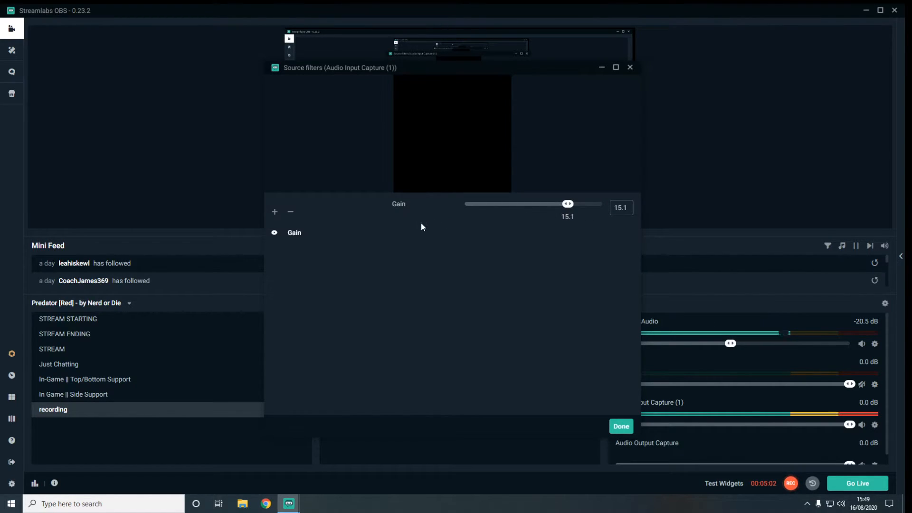
- Add a Compressor filter with ratio about 21.5, threshold about -8.8 and output gain about 11.3
click(275, 212)
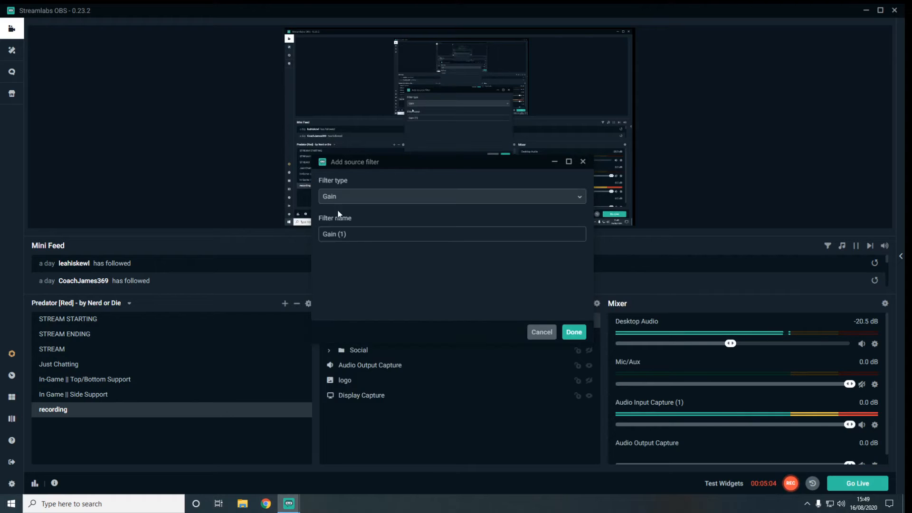
click(405, 198)
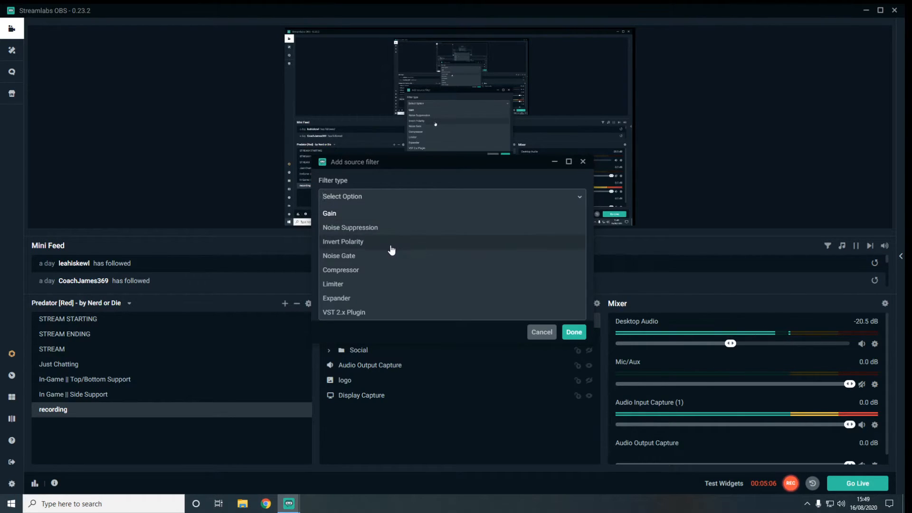
click(389, 272)
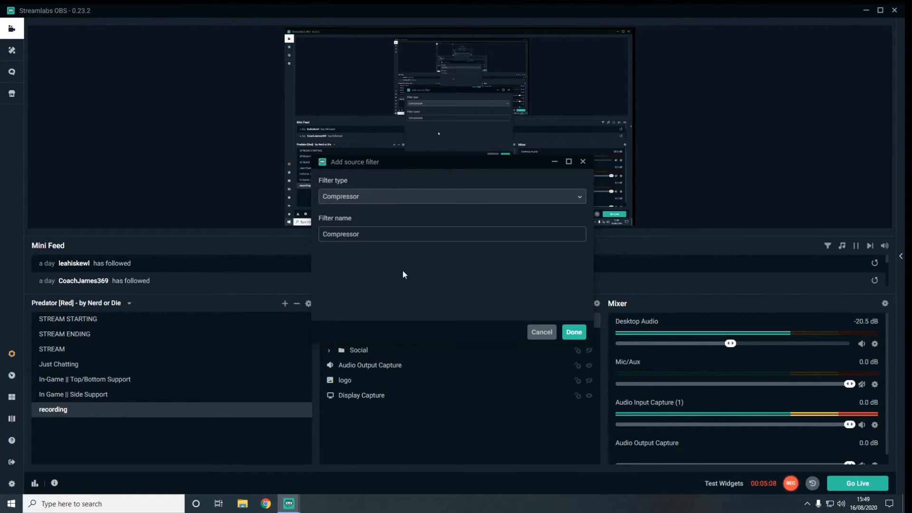
click(571, 332)
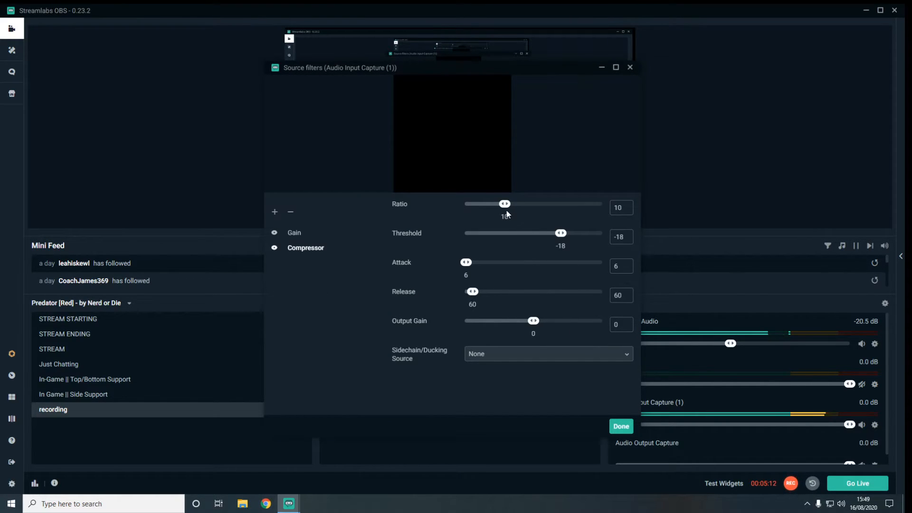
drag(505, 204, 583, 238)
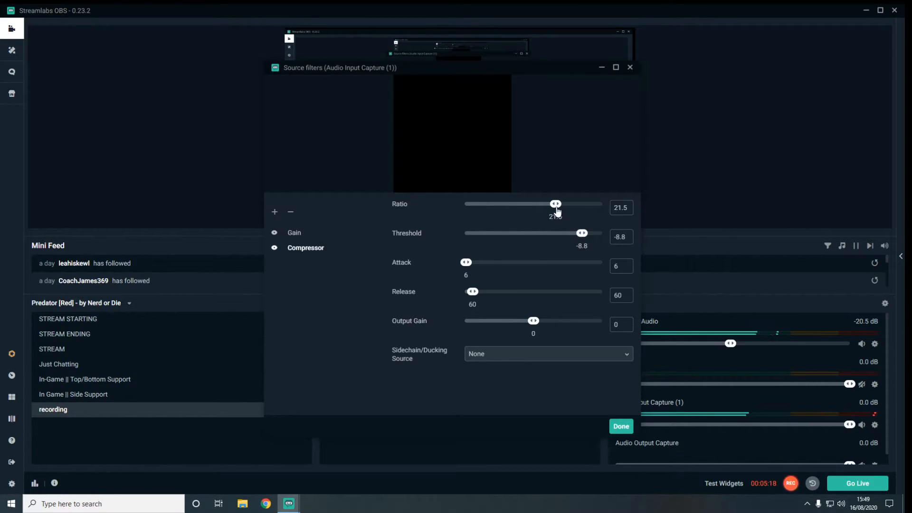
drag(533, 325, 558, 322)
- Add a Limiter filter and set its release to about 854 and its threshold to -12
click(275, 211)
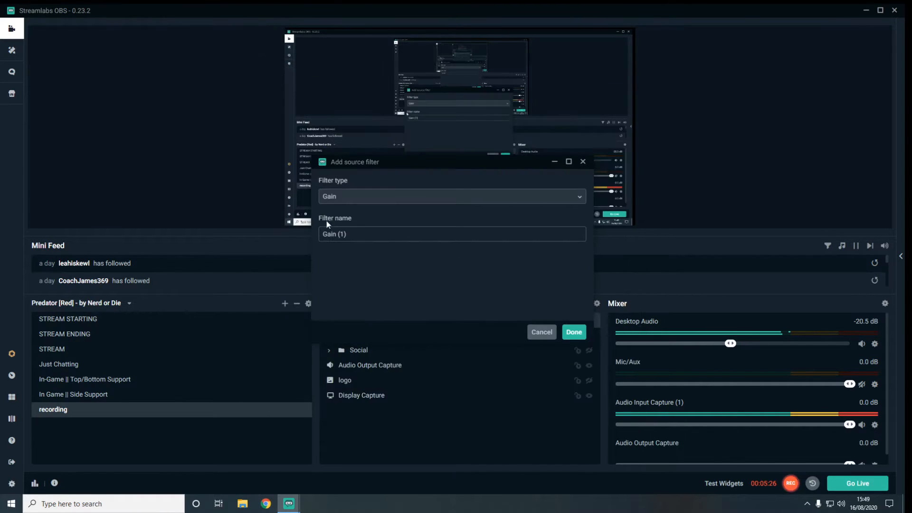
click(400, 199)
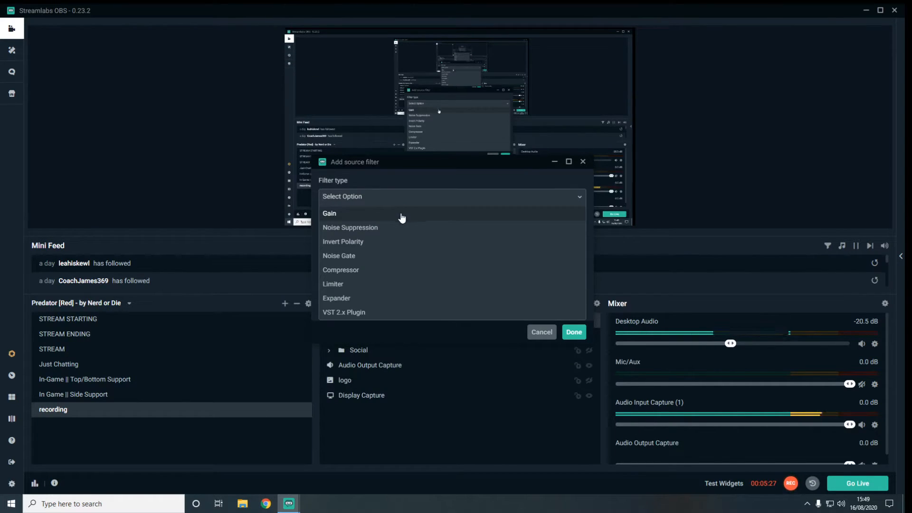
click(401, 284)
click(572, 332)
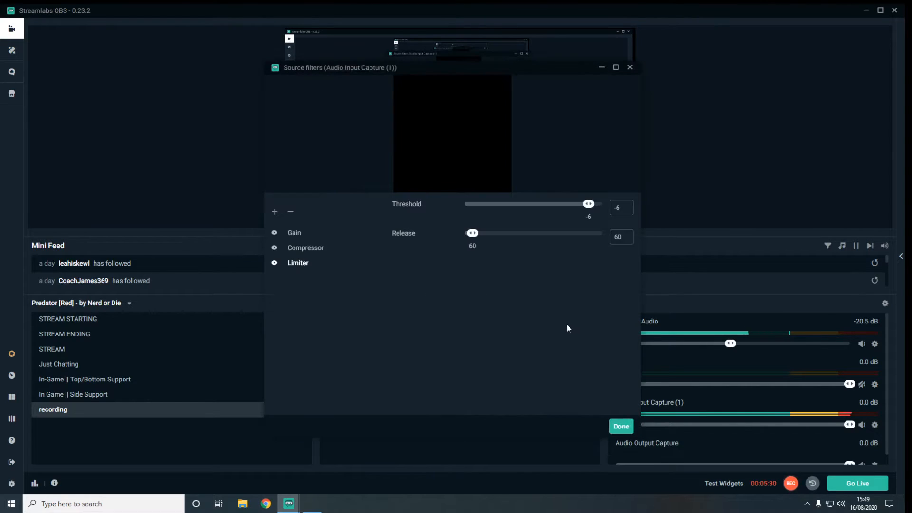
drag(473, 234, 580, 234)
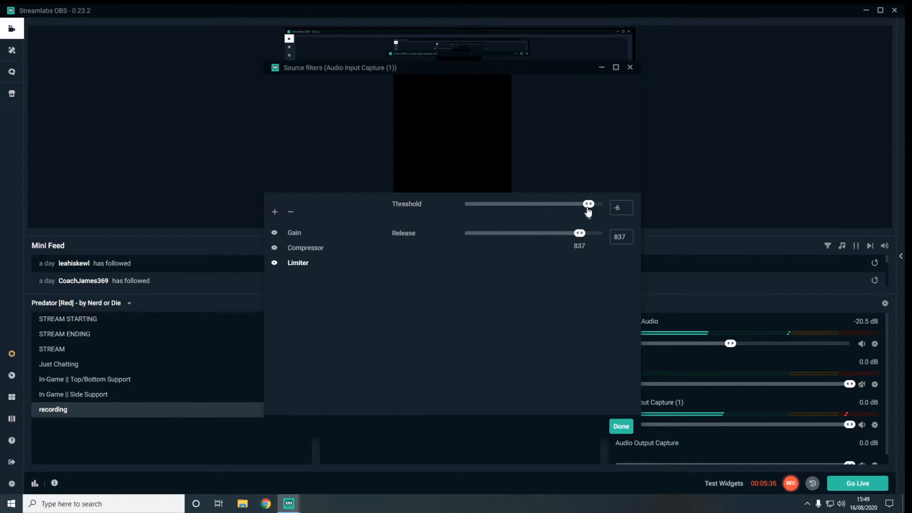
drag(587, 236, 593, 238)
drag(587, 234, 583, 234)
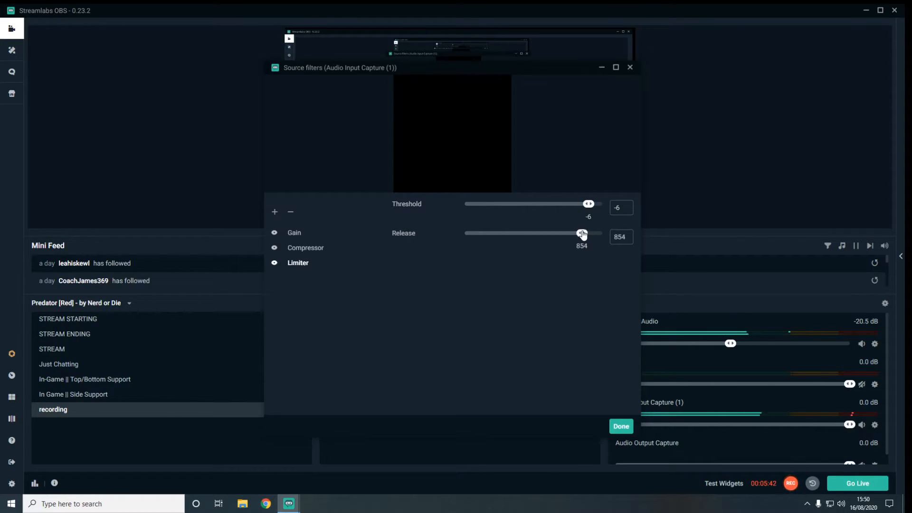
click(575, 205)
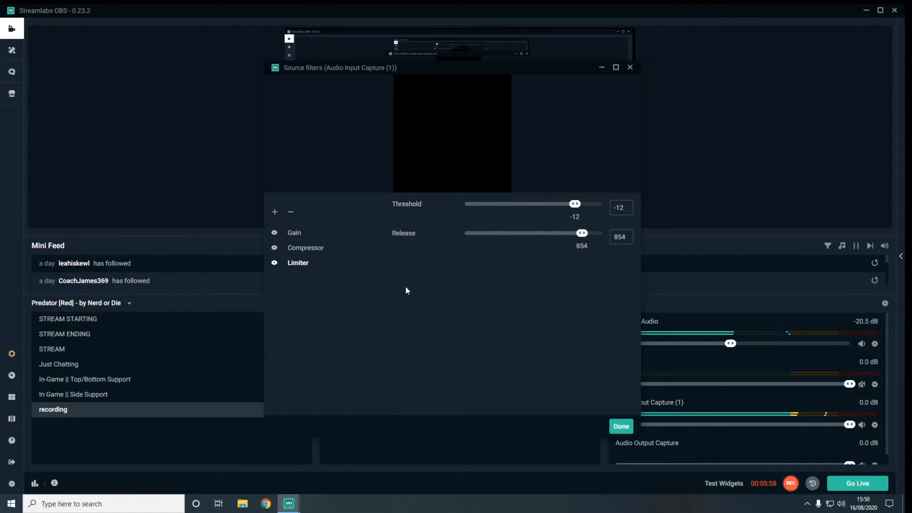
- Raise the Compressor ratio to 27, and add a Noise Suppression filter with its suppression level at -7, finishing the source's filters
click(321, 252)
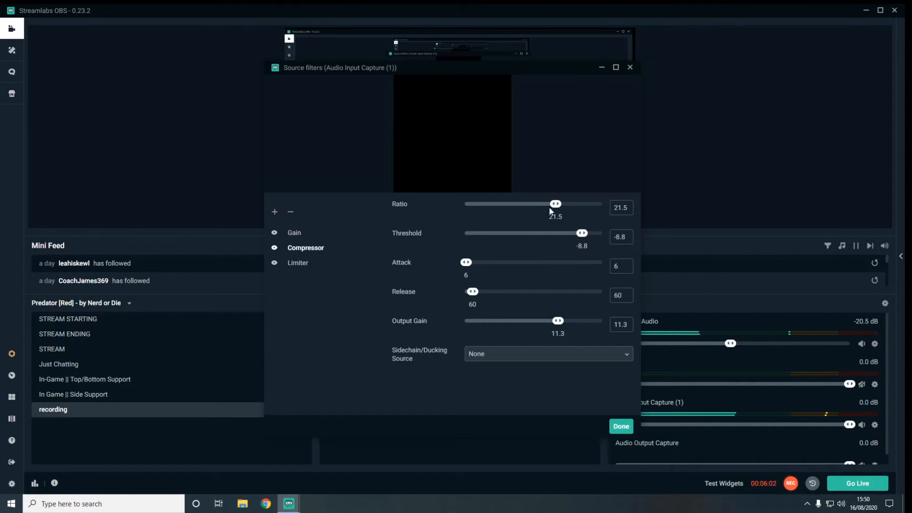
drag(566, 204, 582, 211)
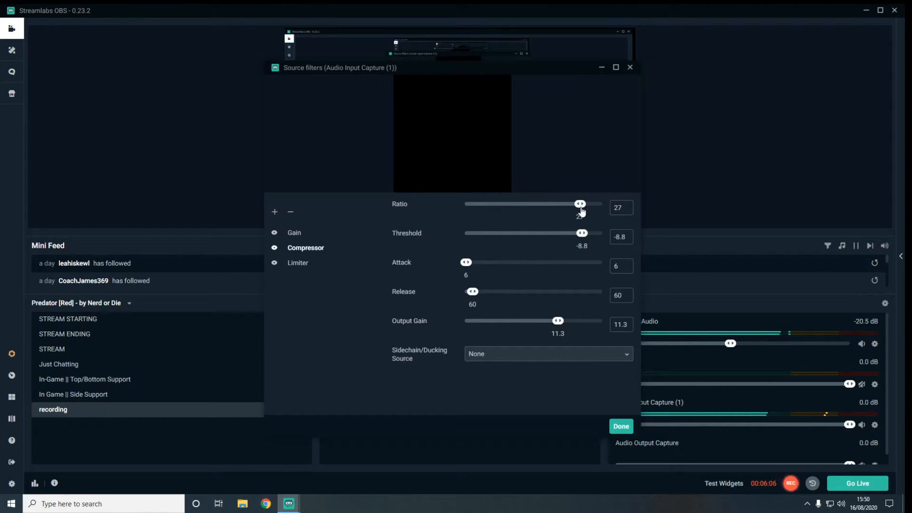
click(275, 213)
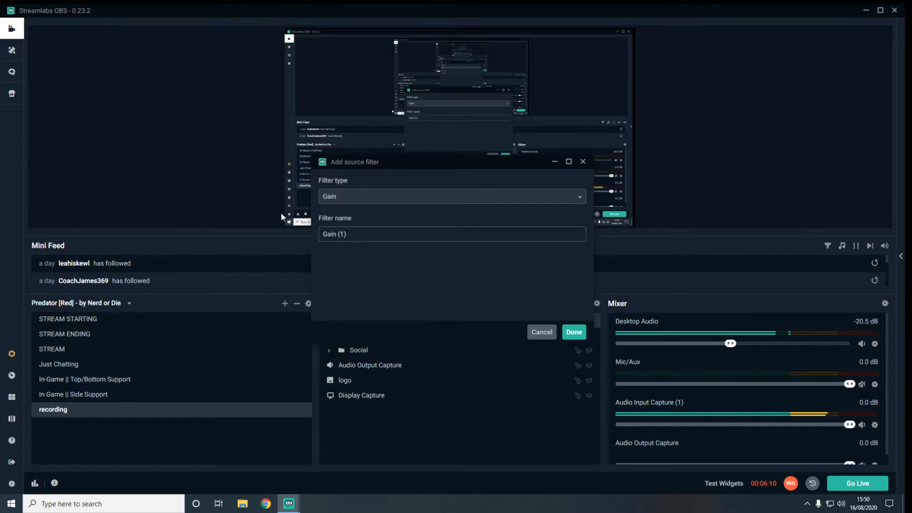
click(403, 202)
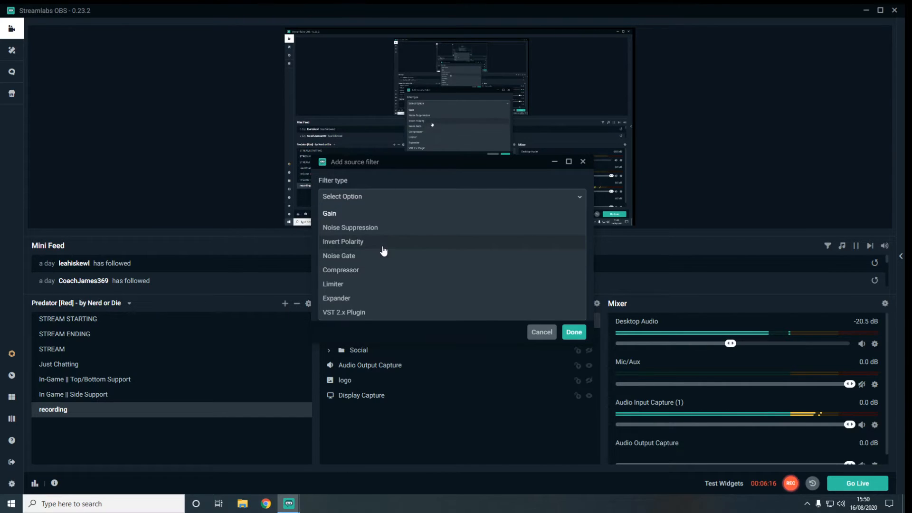
click(389, 228)
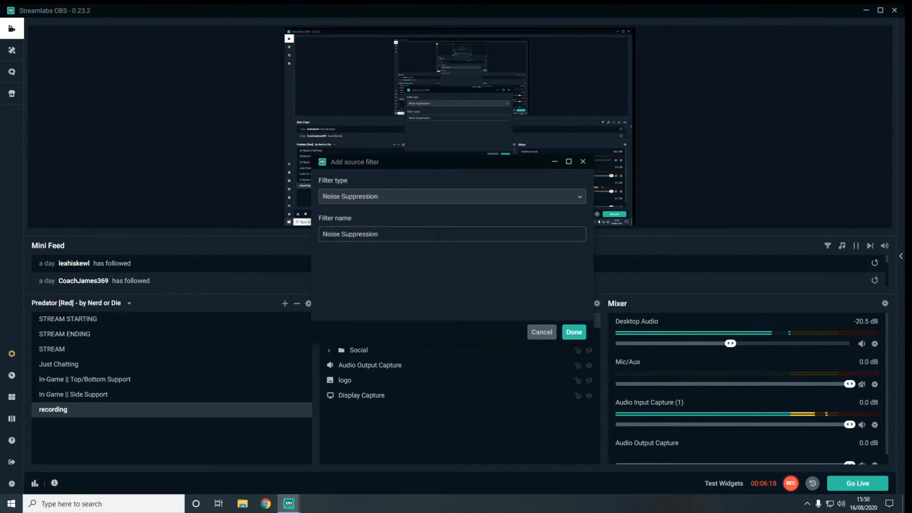
click(578, 333)
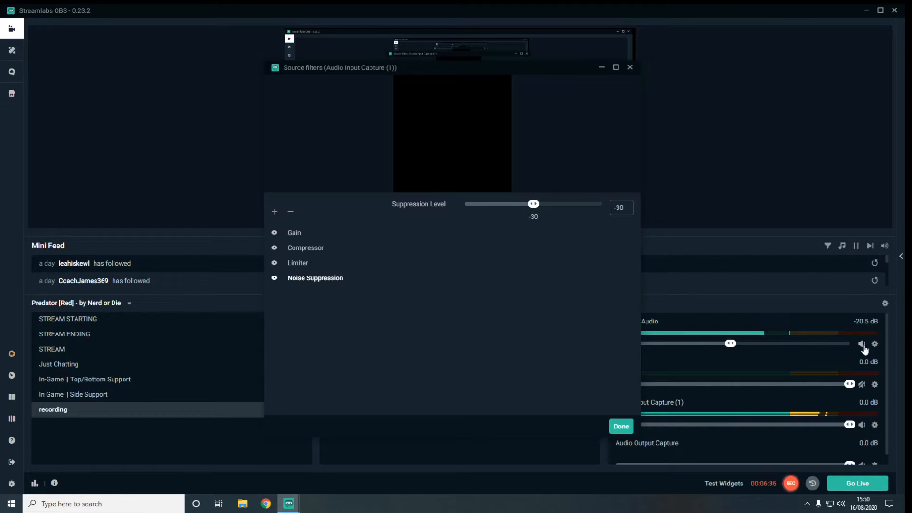
drag(533, 204, 589, 212)
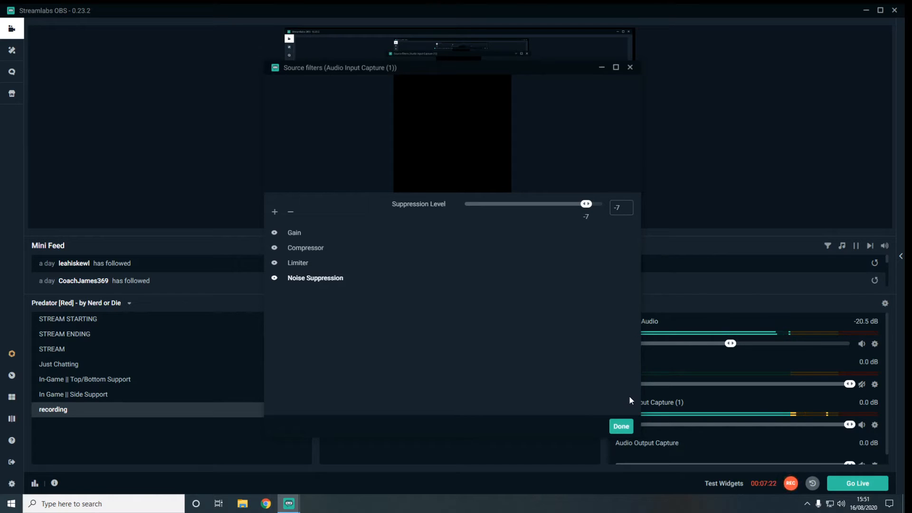
click(335, 262)
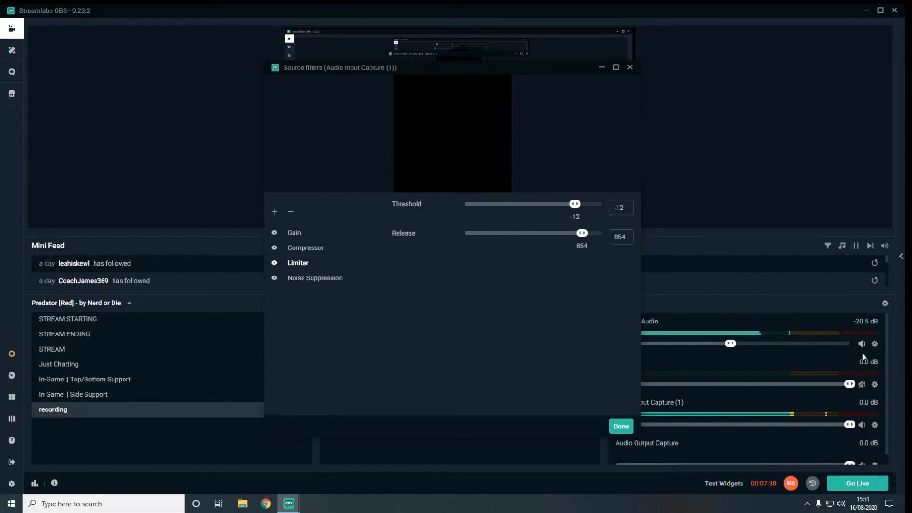
click(619, 426)
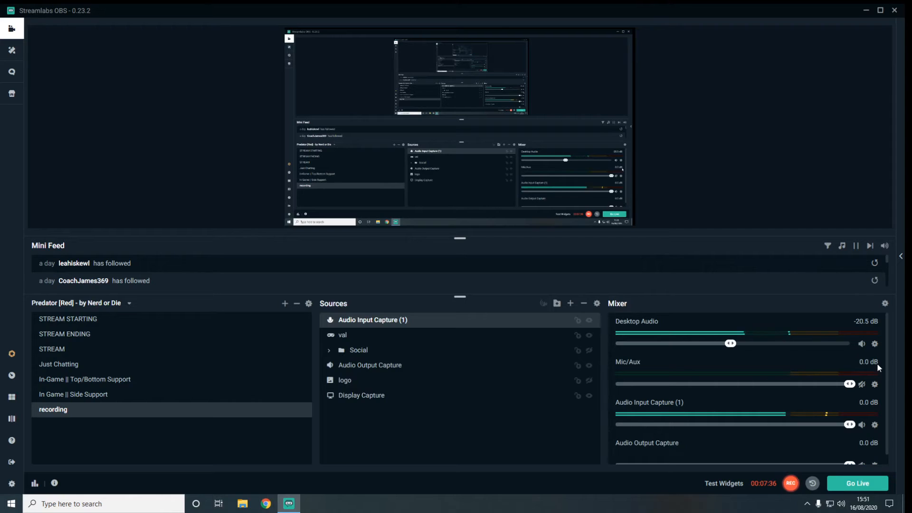
- Try Monitor Only (mute output) for Audio Input Capture (1), set its audio monitoring to Monitor Off and close the advanced audio settings
click(882, 303)
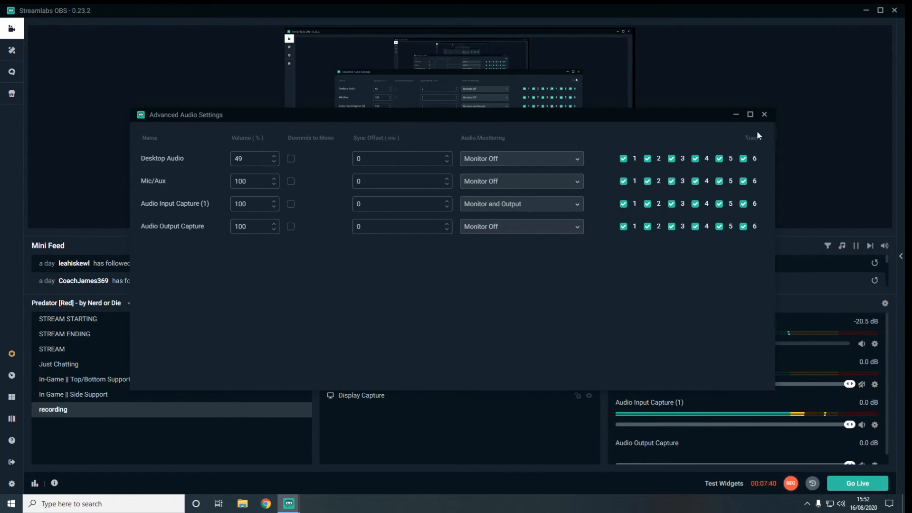
click(519, 204)
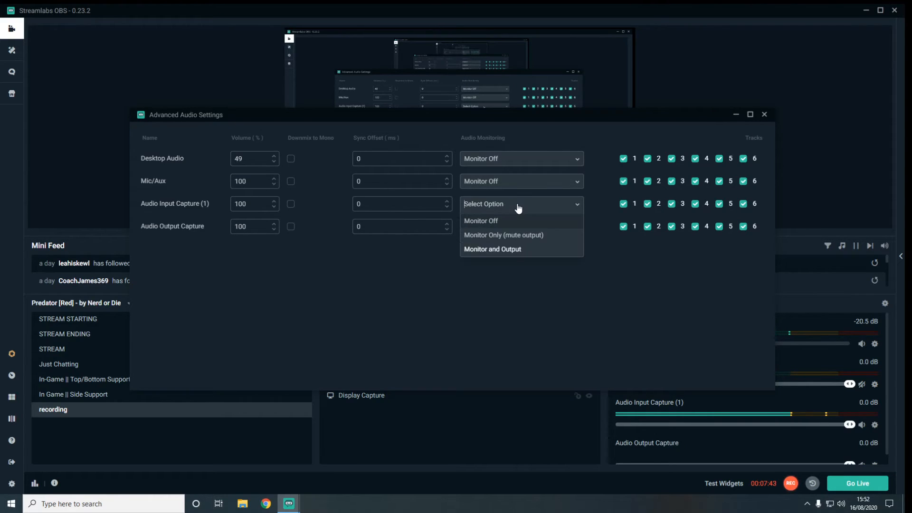
click(532, 236)
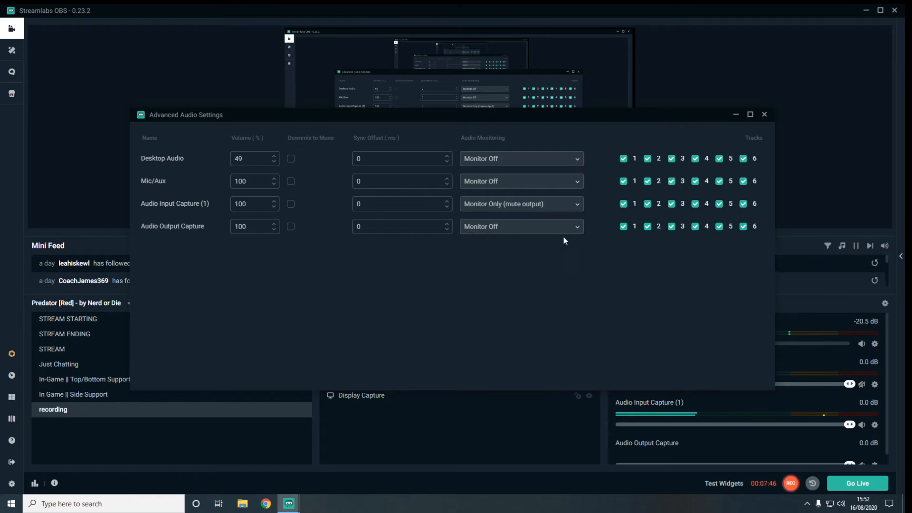
click(553, 209)
click(533, 220)
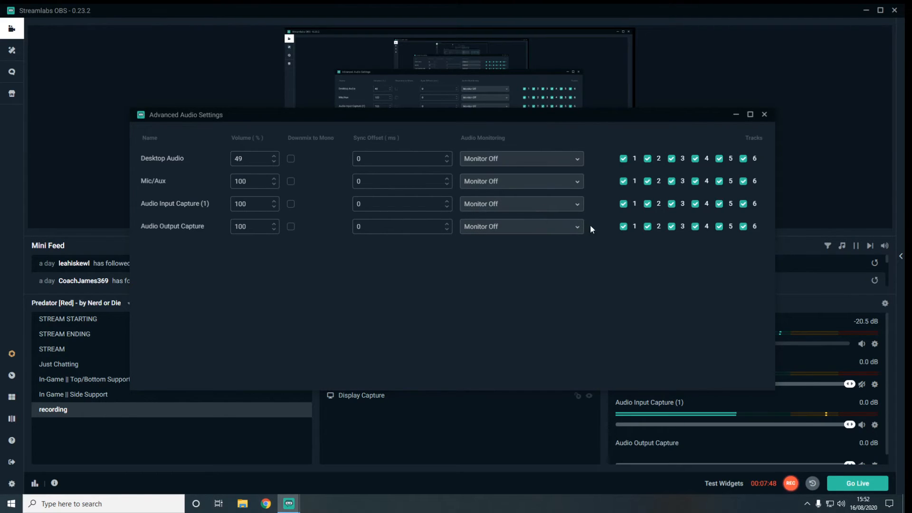
click(765, 115)
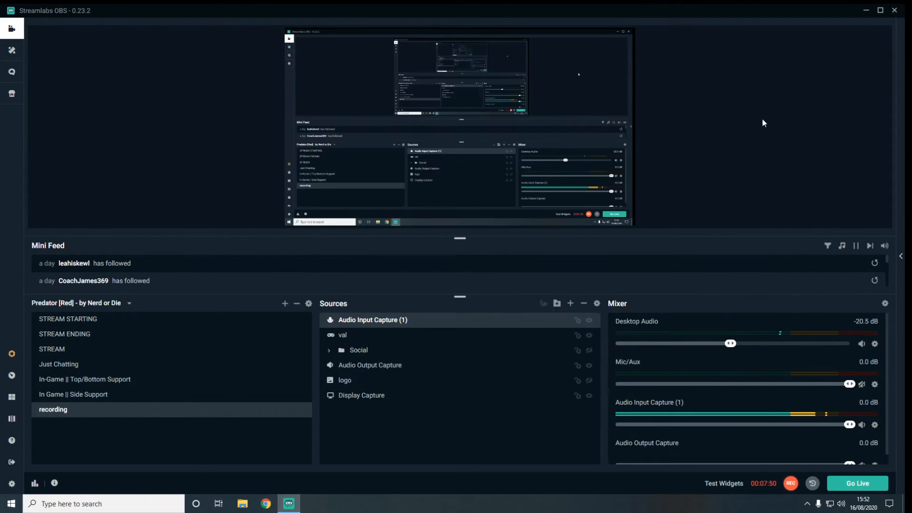
- Mute Audio Input Capture (1) and unmute Mic/Aux in the mixer
click(862, 425)
click(863, 384)
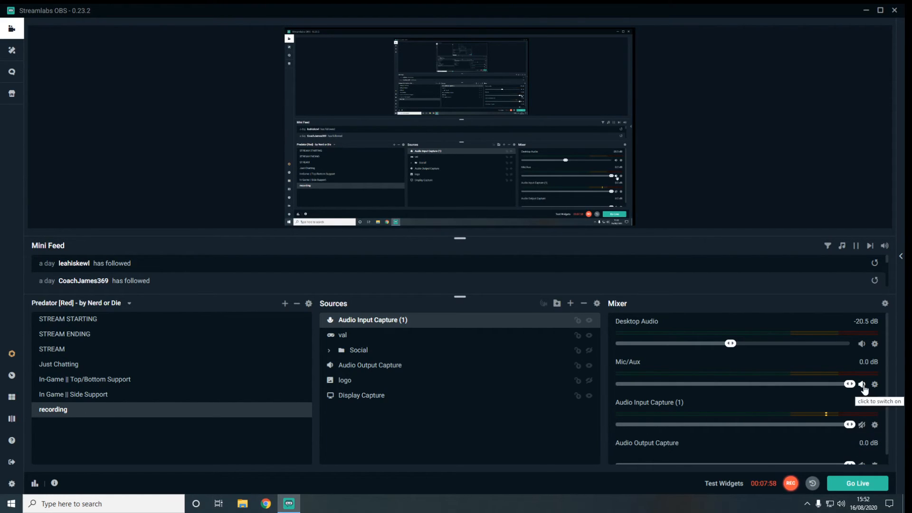